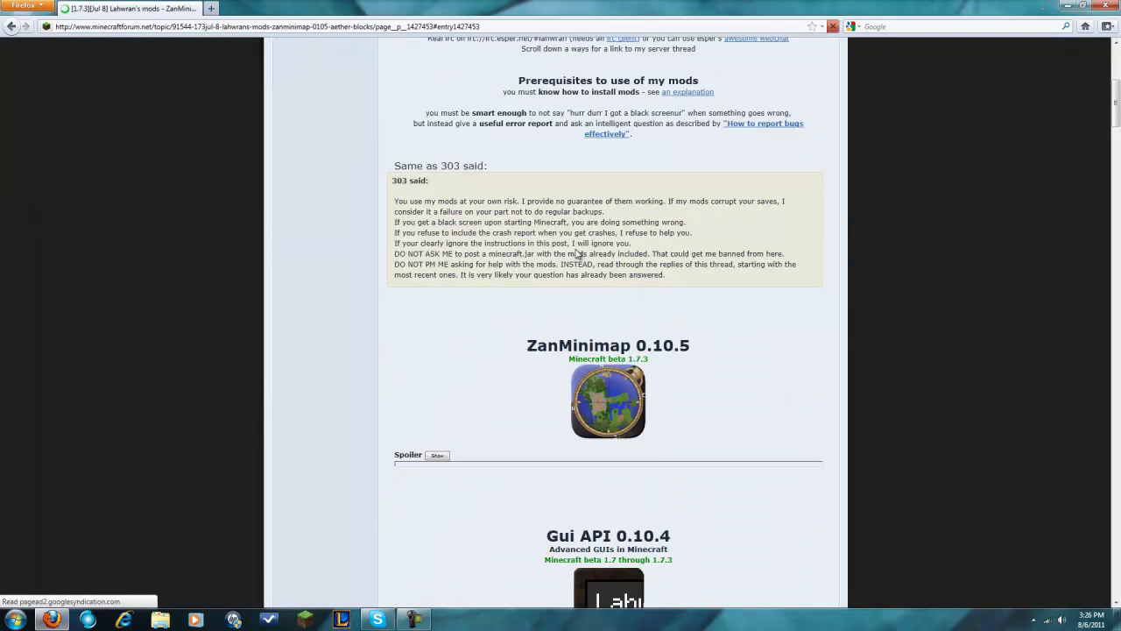
Download GuiAPI0.10.4-1.7.zip from the Gui API spoiler link, skipping the ad and saving the file.
scroll(638, 428, up, 3)
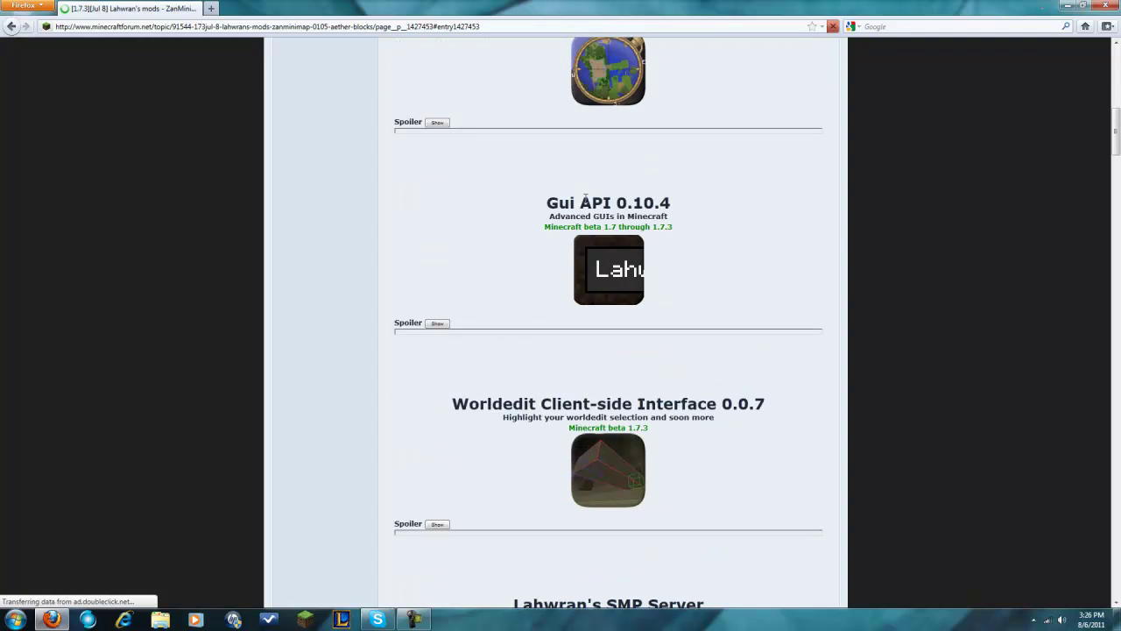
click(438, 323)
scroll(708, 318, down, 1)
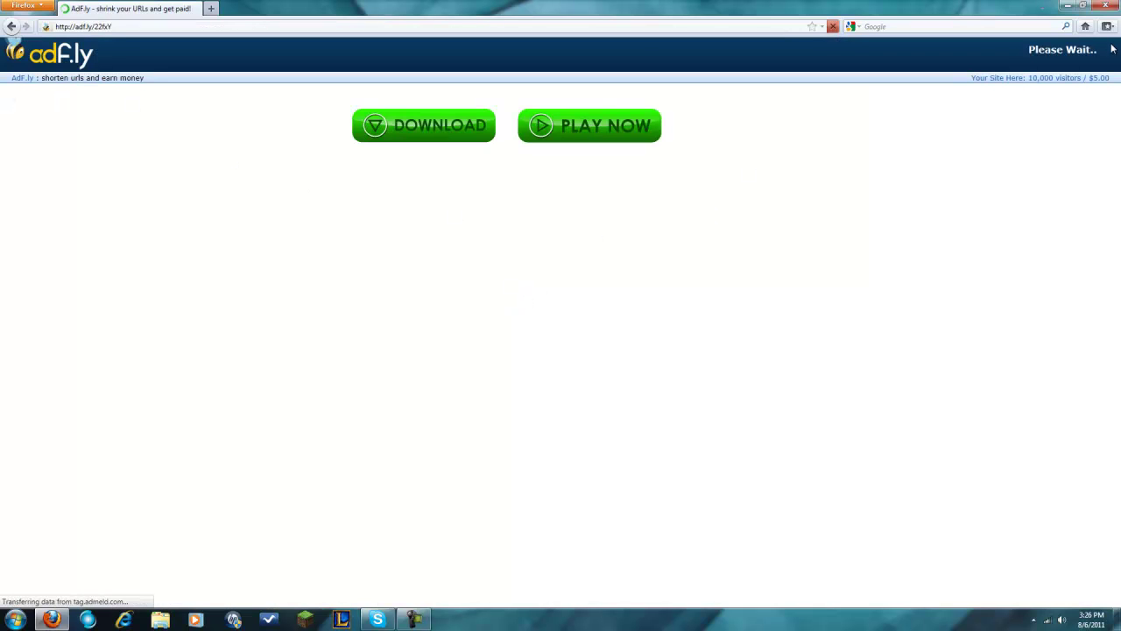
drag(1045, 59, 1083, 67)
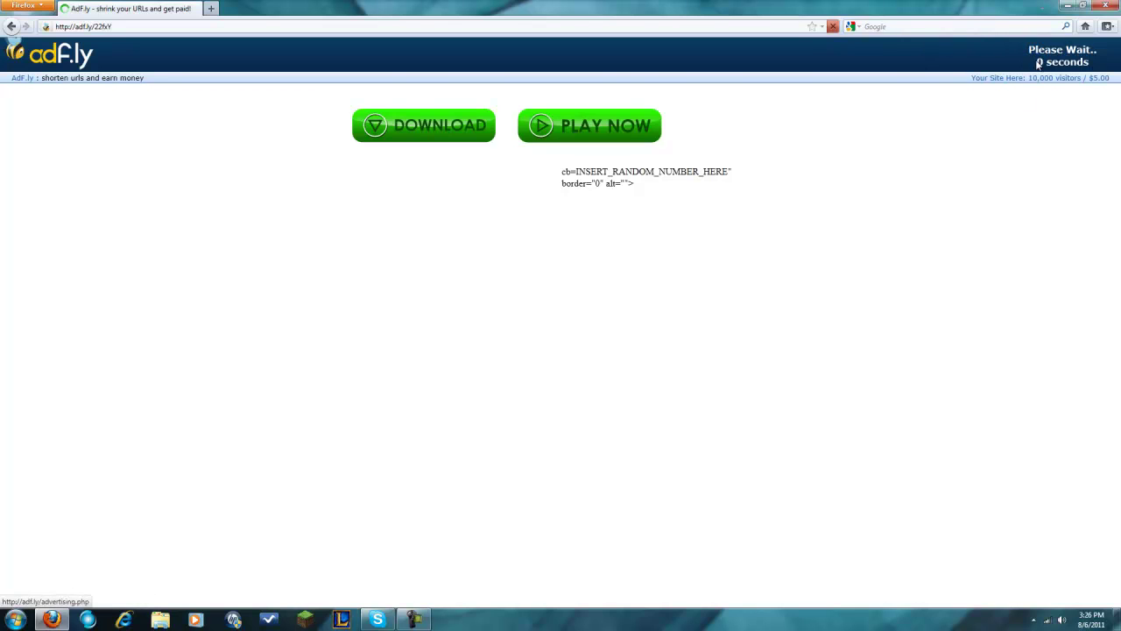
click(1058, 58)
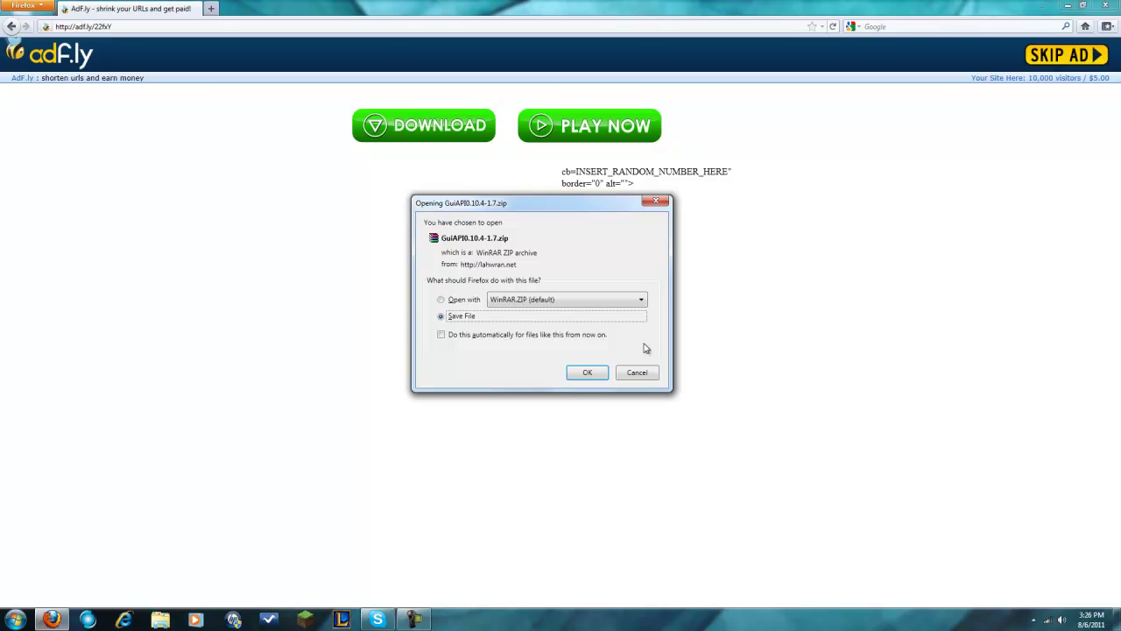
click(585, 372)
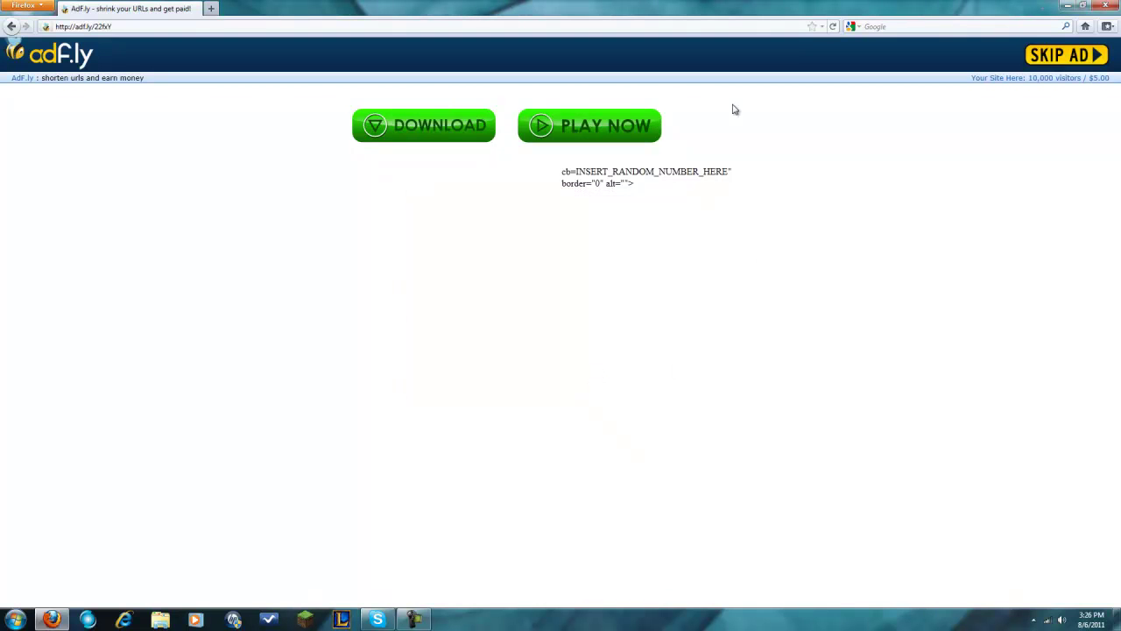
Move the GuiAPI download into the minecraft folder and return to Lahwran's mods thread.
click(1065, 5)
drag(573, 228, 63, 535)
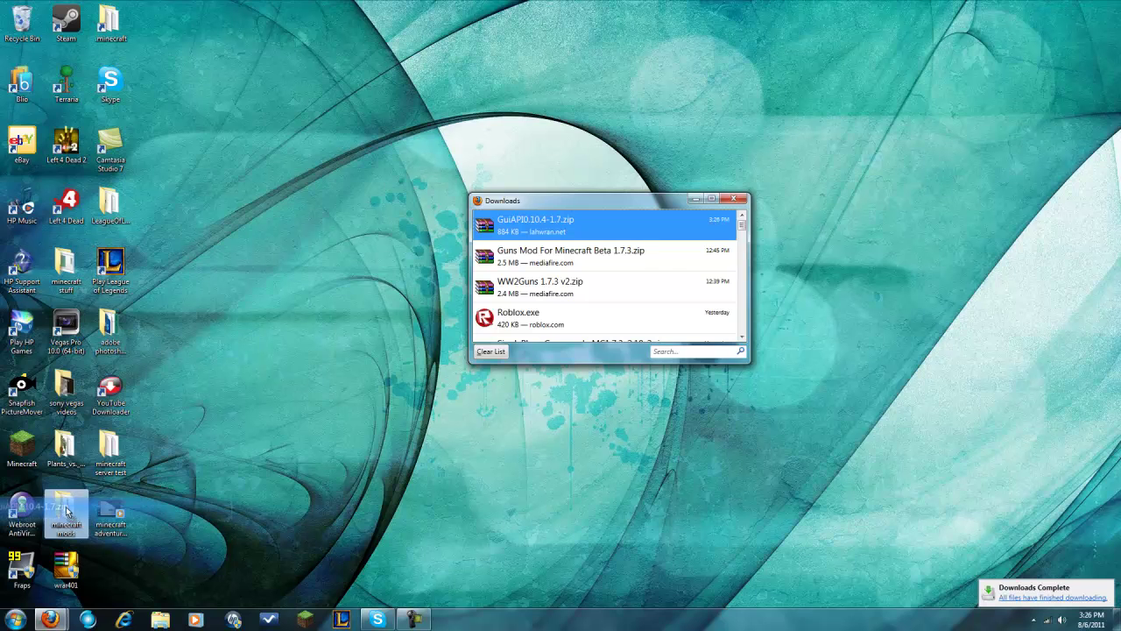
click(738, 201)
click(50, 620)
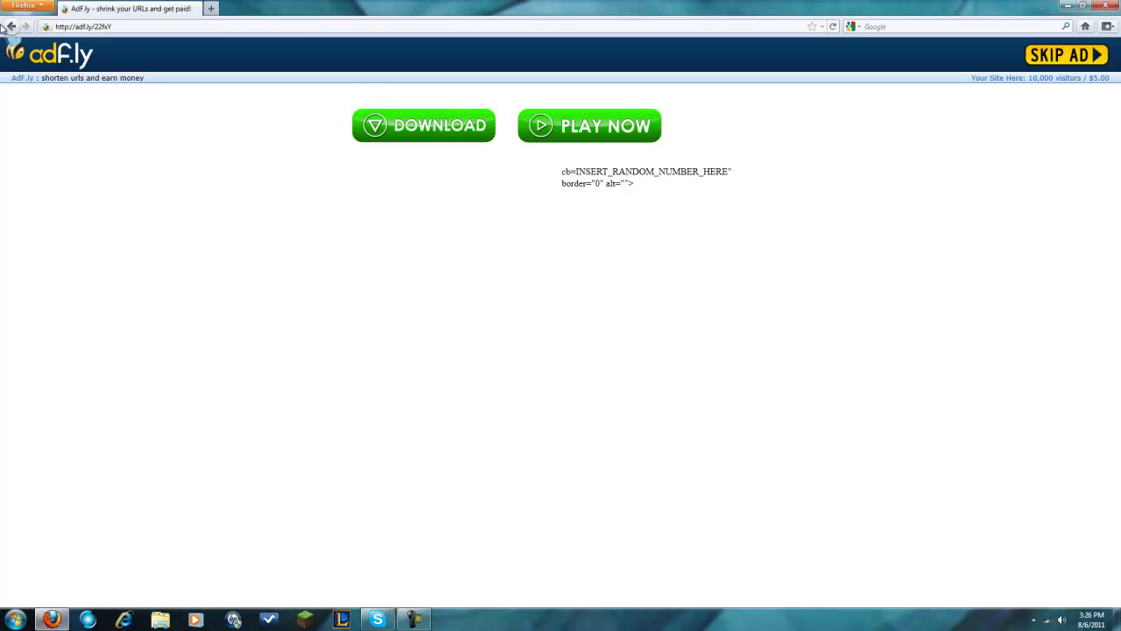
click(13, 26)
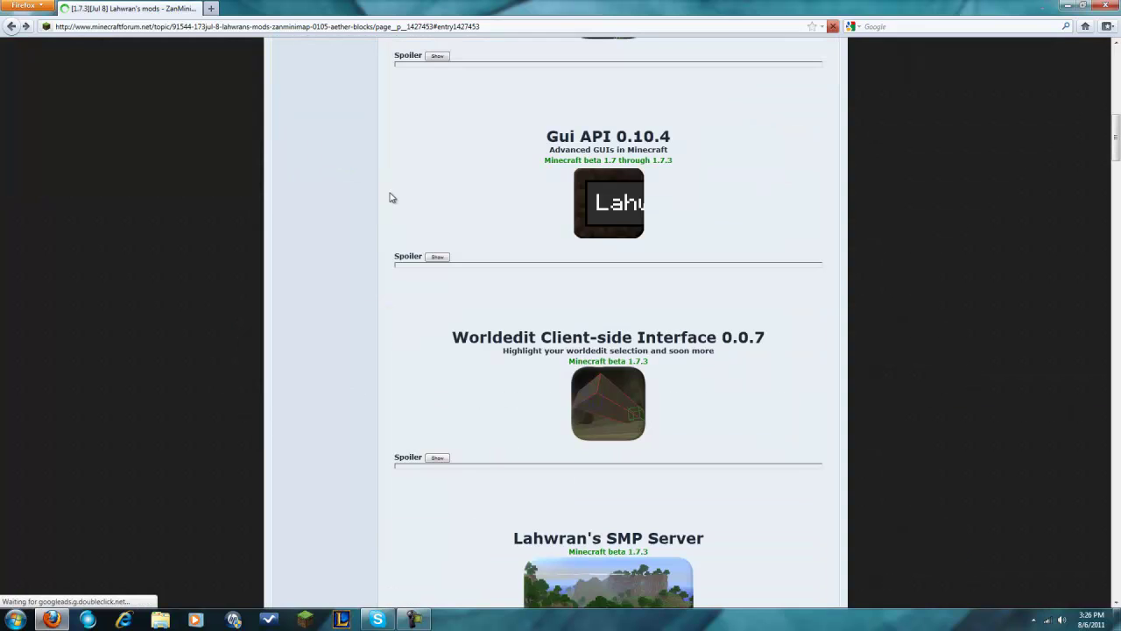
On Nandonalt's Mods, expand the More Trees spoiler and follow its SAPI link to Shockah's thread.
click(12, 26)
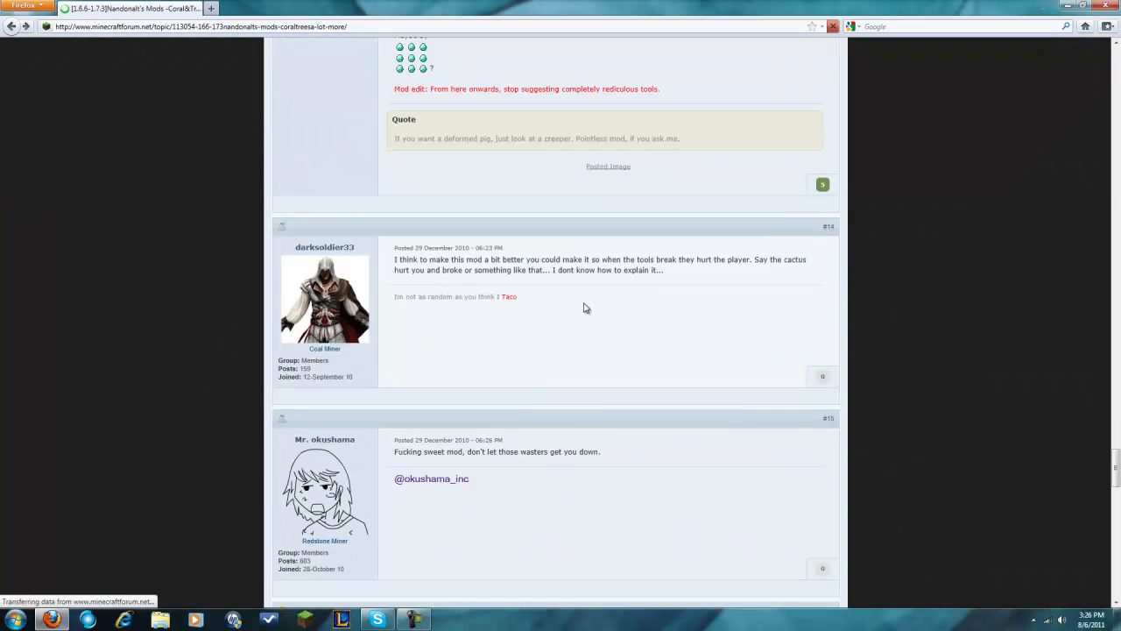
drag(1117, 364, 1116, 132)
click(624, 347)
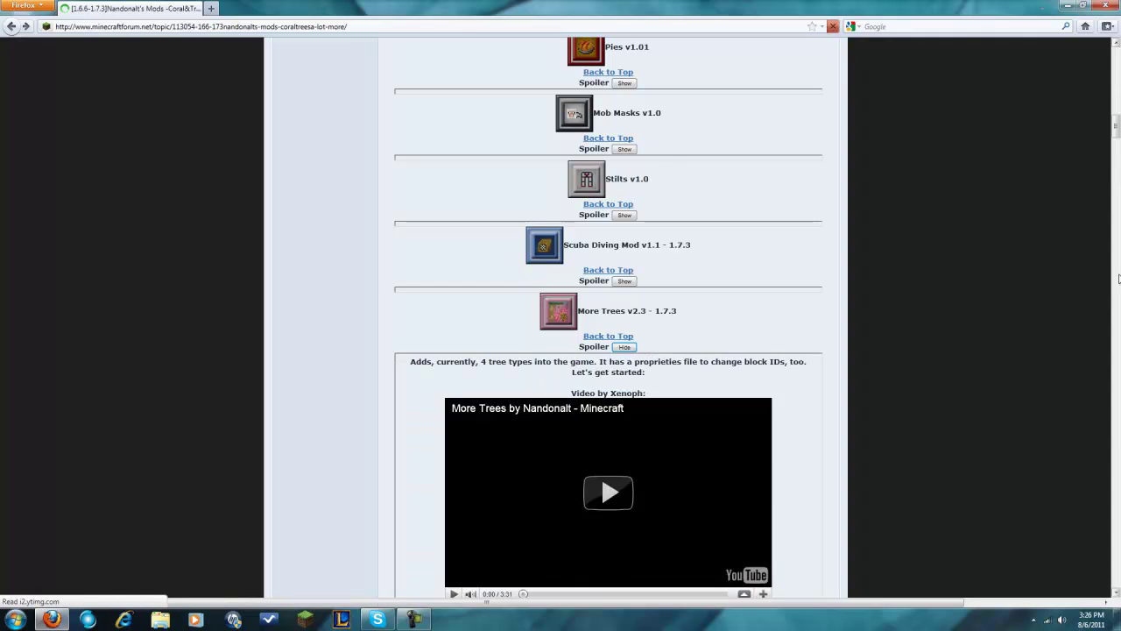
scroll(1116, 263, down, 4)
scroll(1117, 328, down, 6)
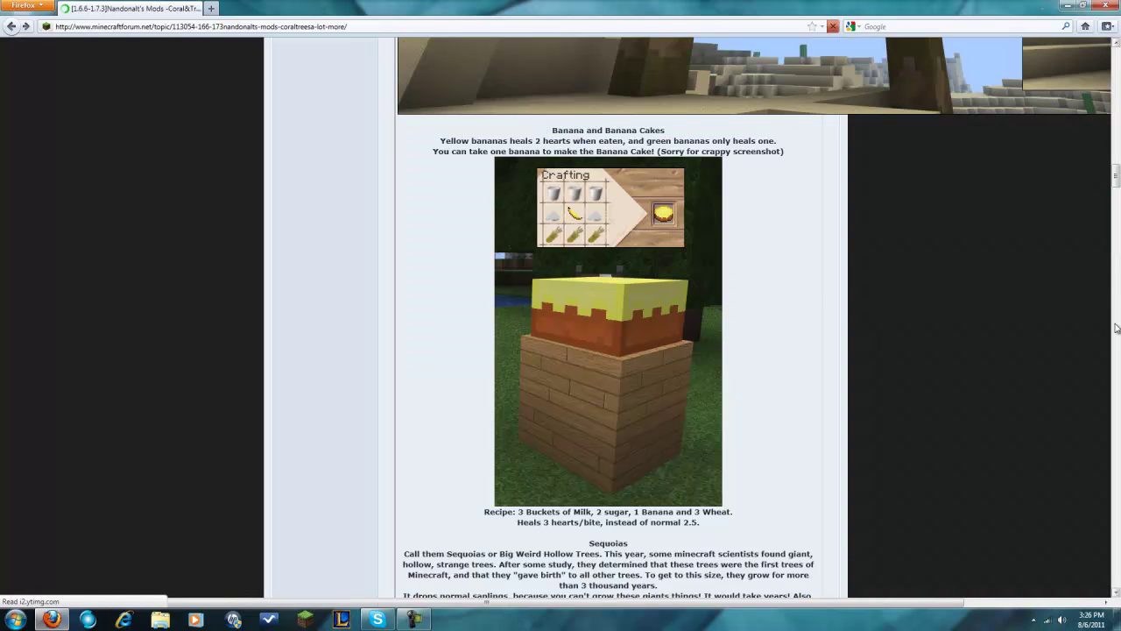
scroll(1120, 461, down, 20)
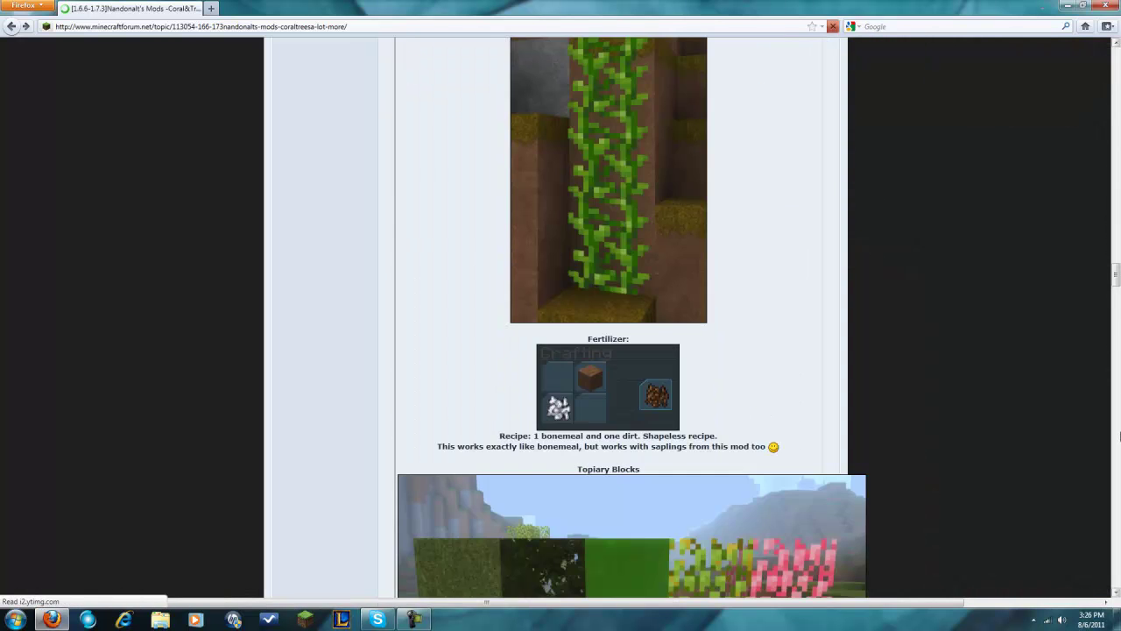
scroll(743, 233, up, 1)
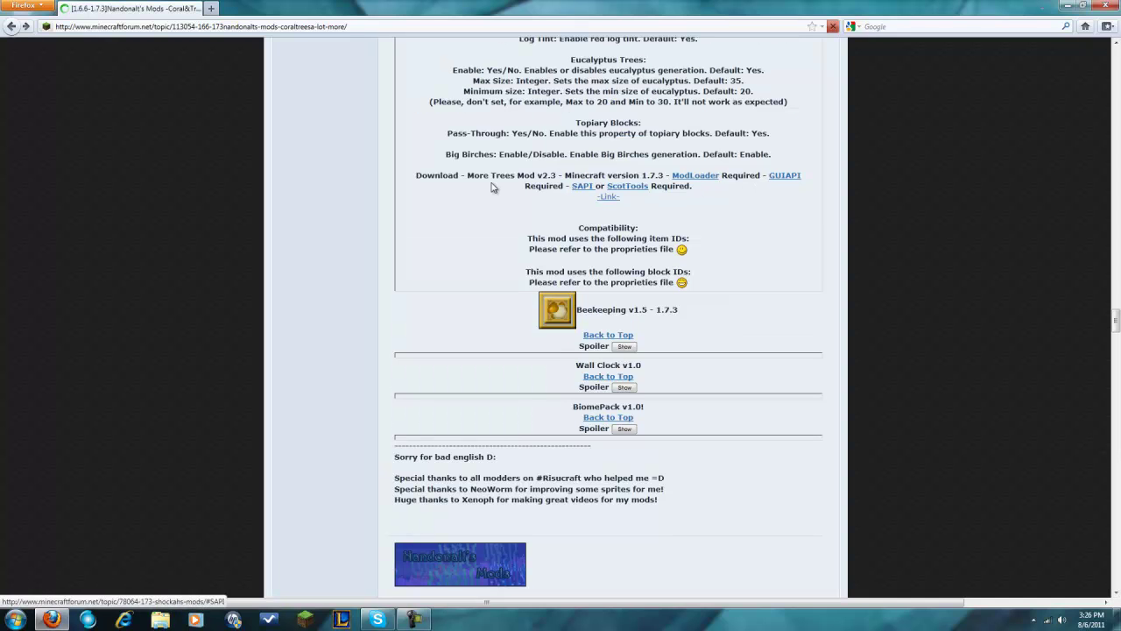
click(589, 187)
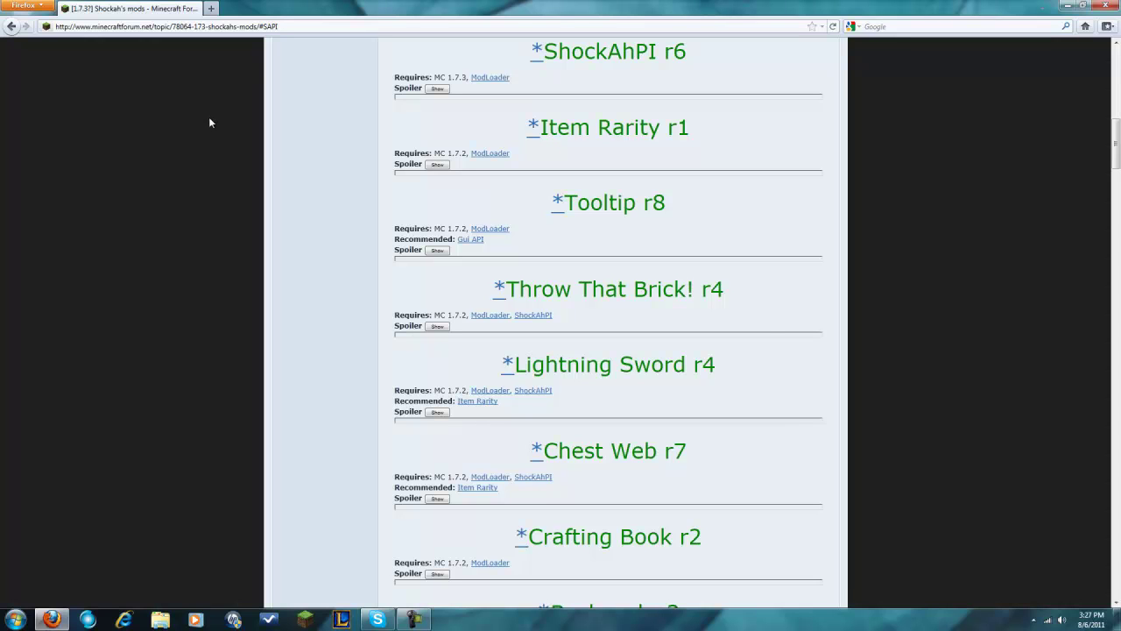
Re-enter Shockah's thread via More Trees' SAPI link and click ShockAhPI r6's Download for 1.7.3.
click(437, 252)
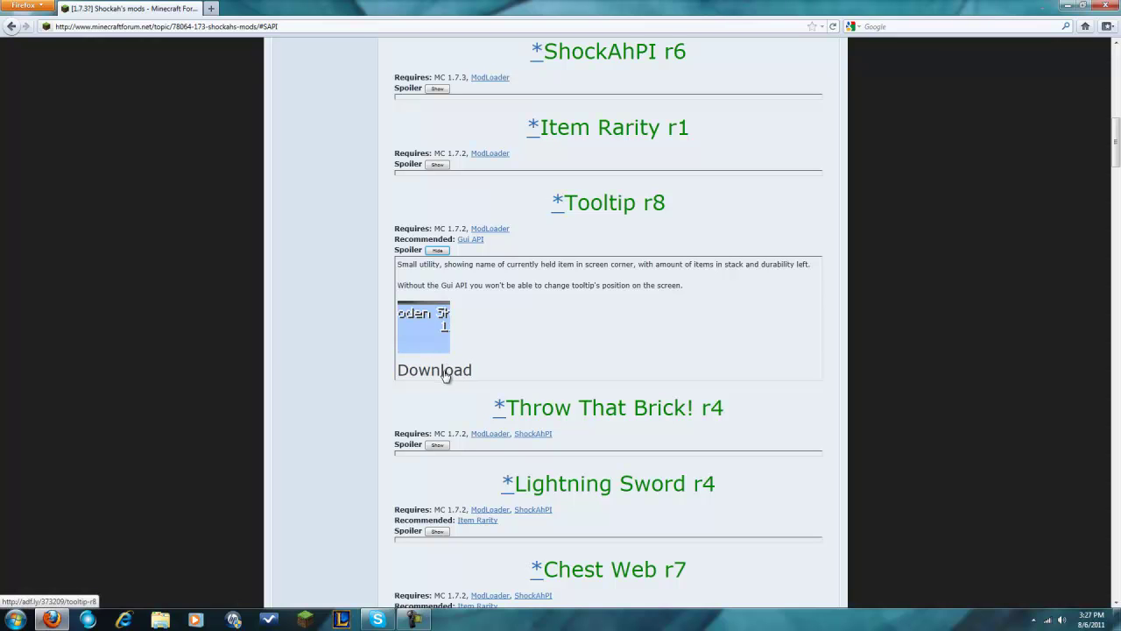
click(13, 25)
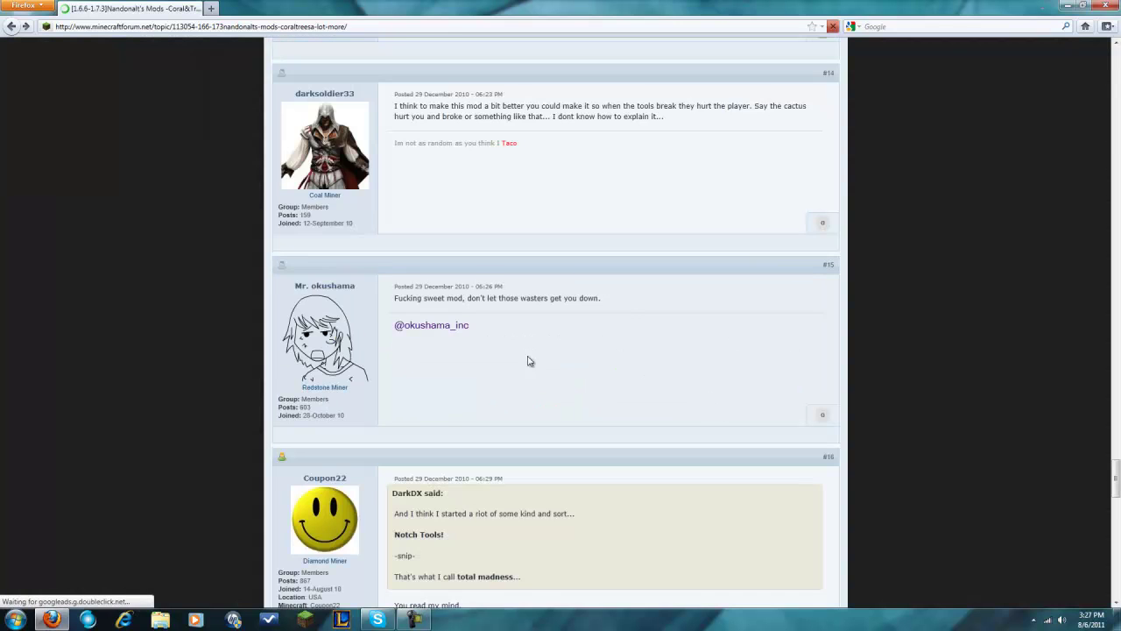
scroll(1101, 253, up, 15)
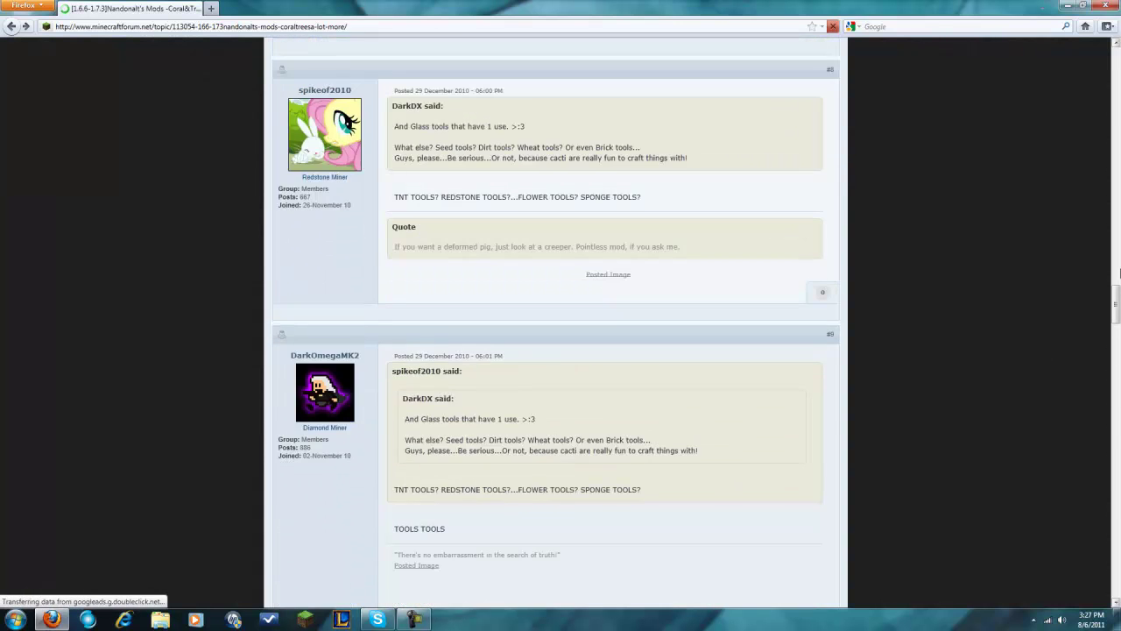
scroll(1100, 253, up, 10)
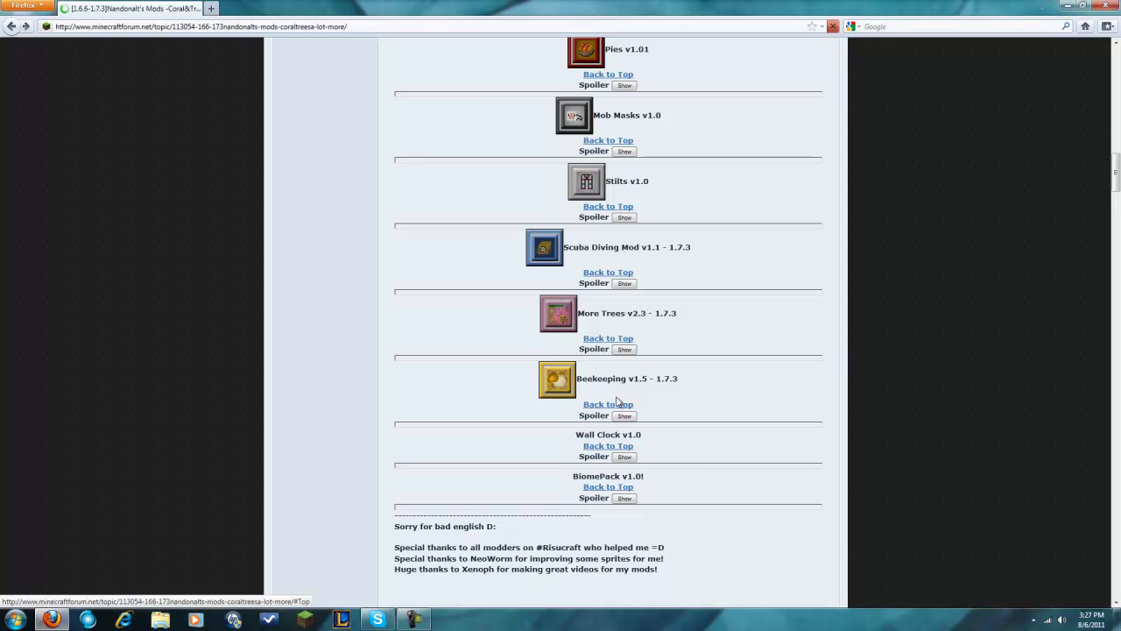
click(625, 349)
scroll(644, 364, down, 20)
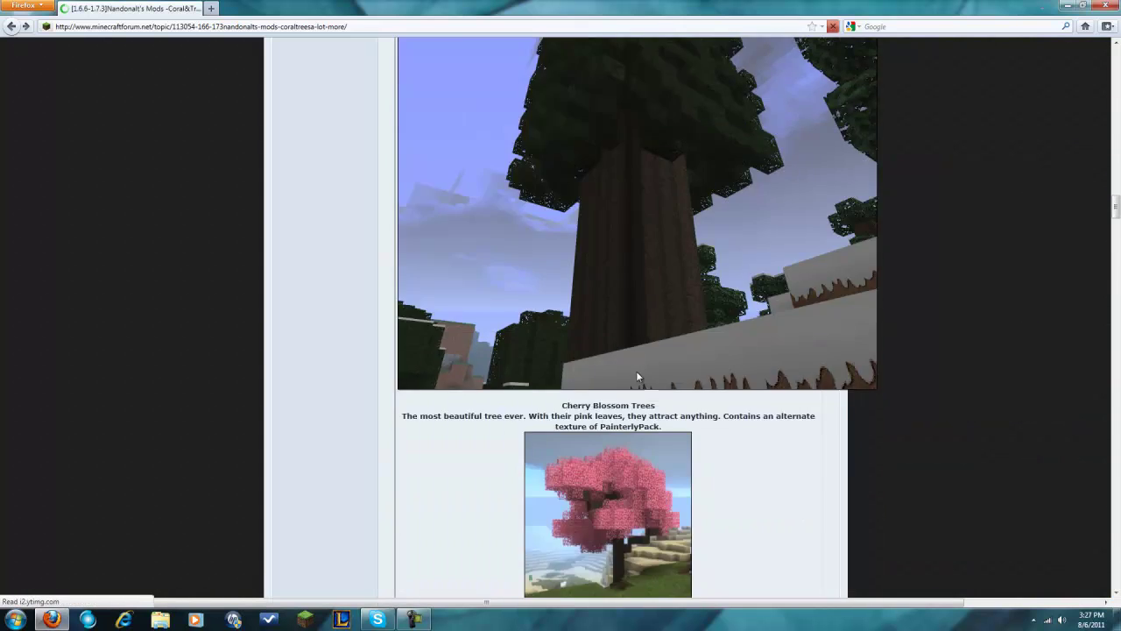
scroll(638, 375, down, 15)
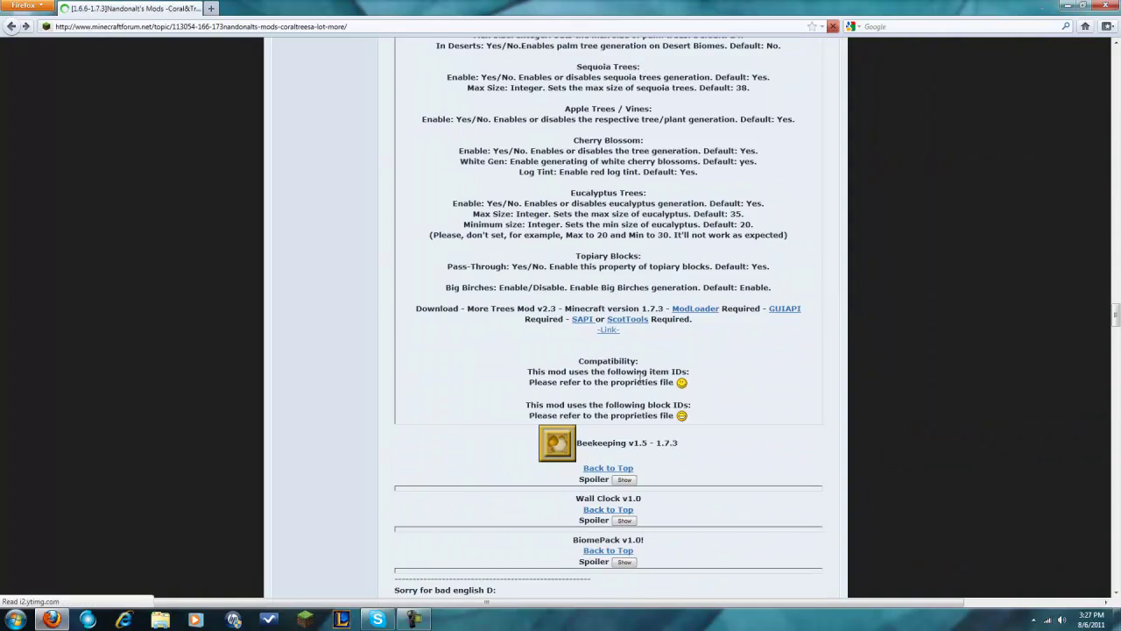
click(584, 319)
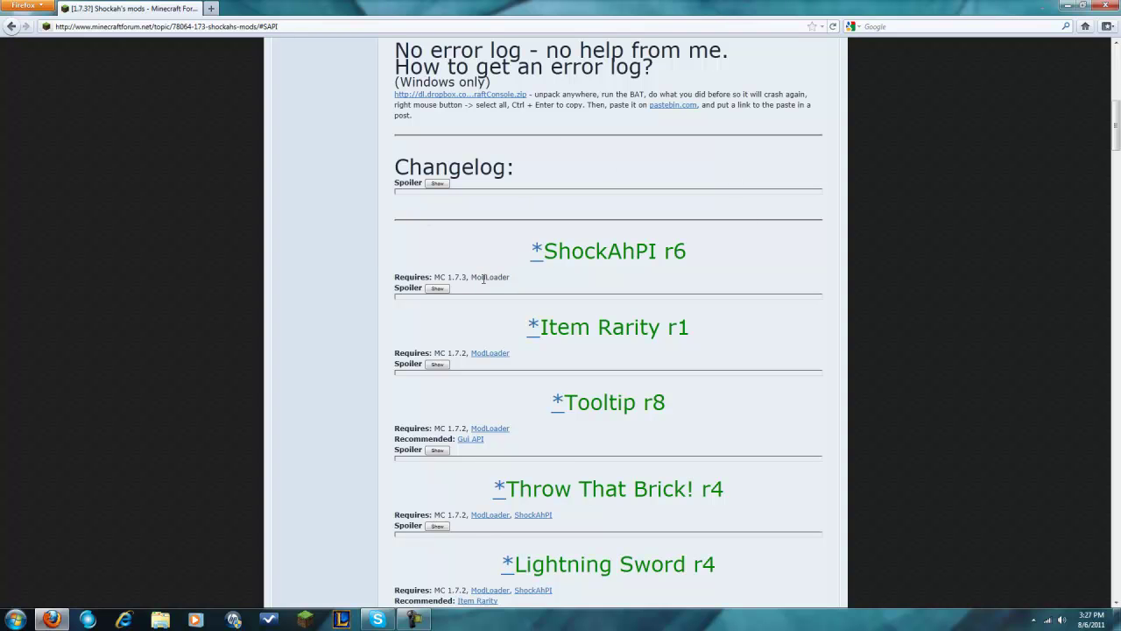
click(441, 294)
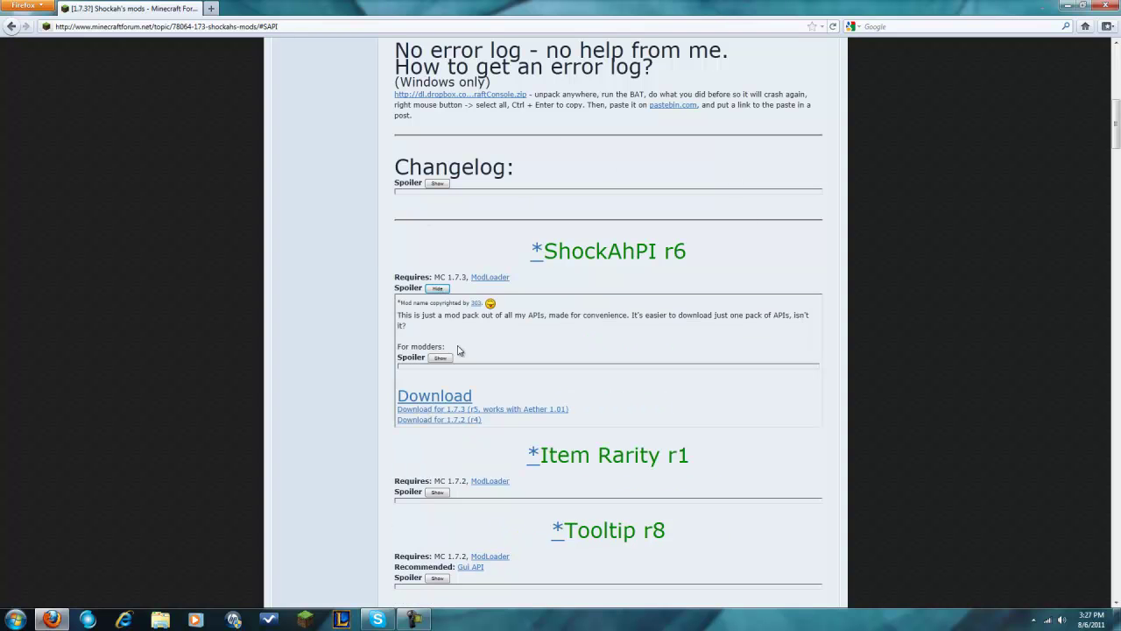
click(448, 405)
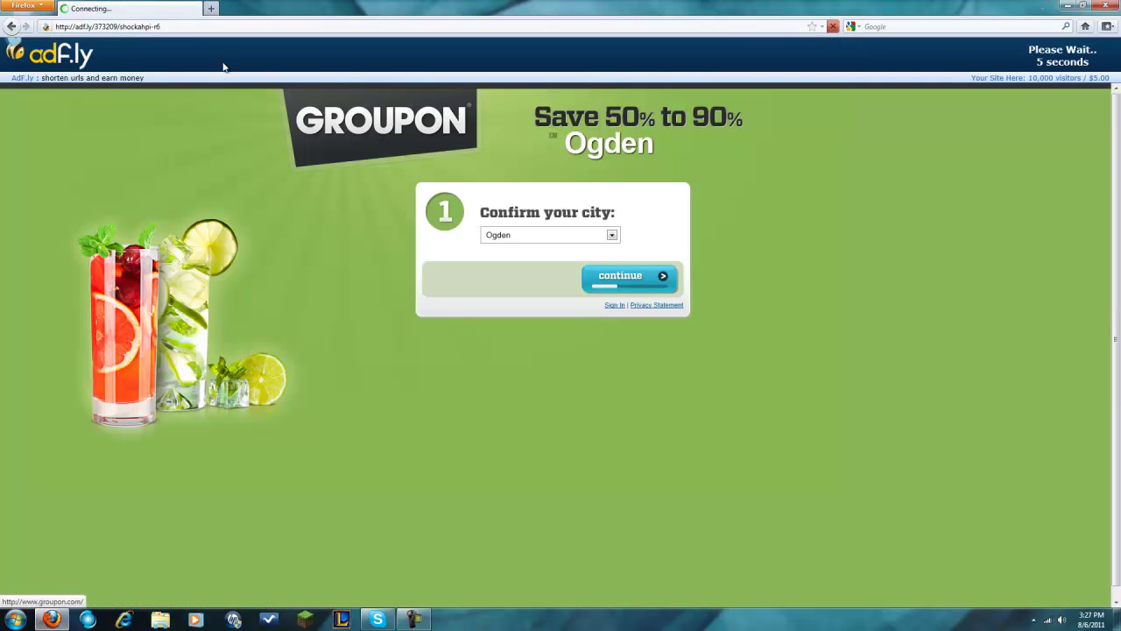
Skip the adf.ly ad and save ShockAhPI r6.zip (134 KB) to disk.
drag(1069, 53, 1054, 51)
double_click(1053, 53)
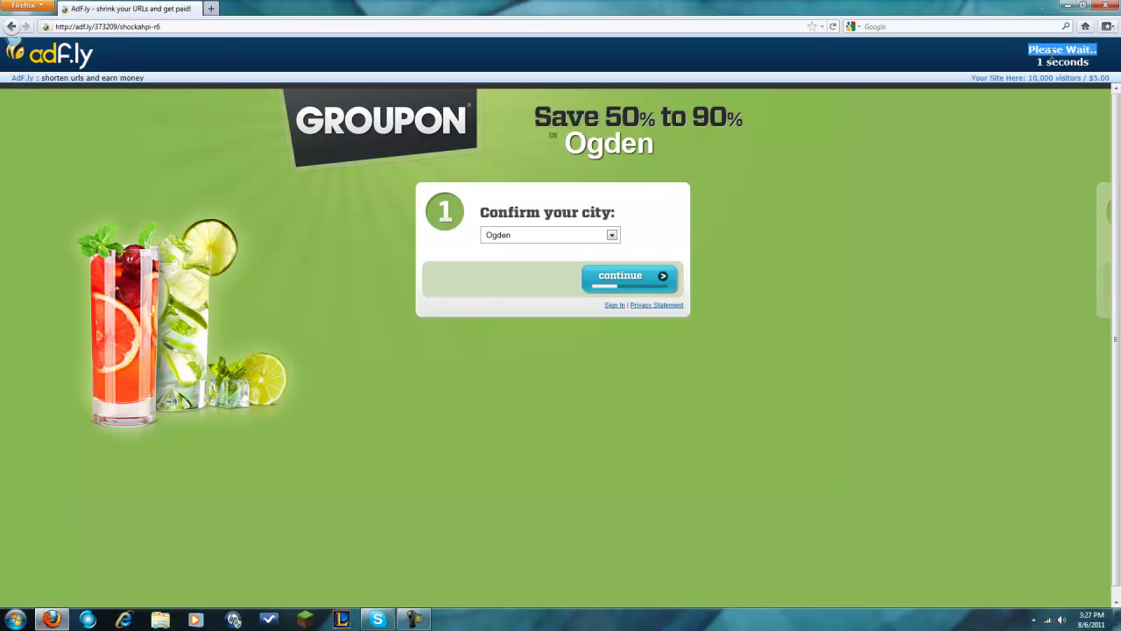
click(1058, 55)
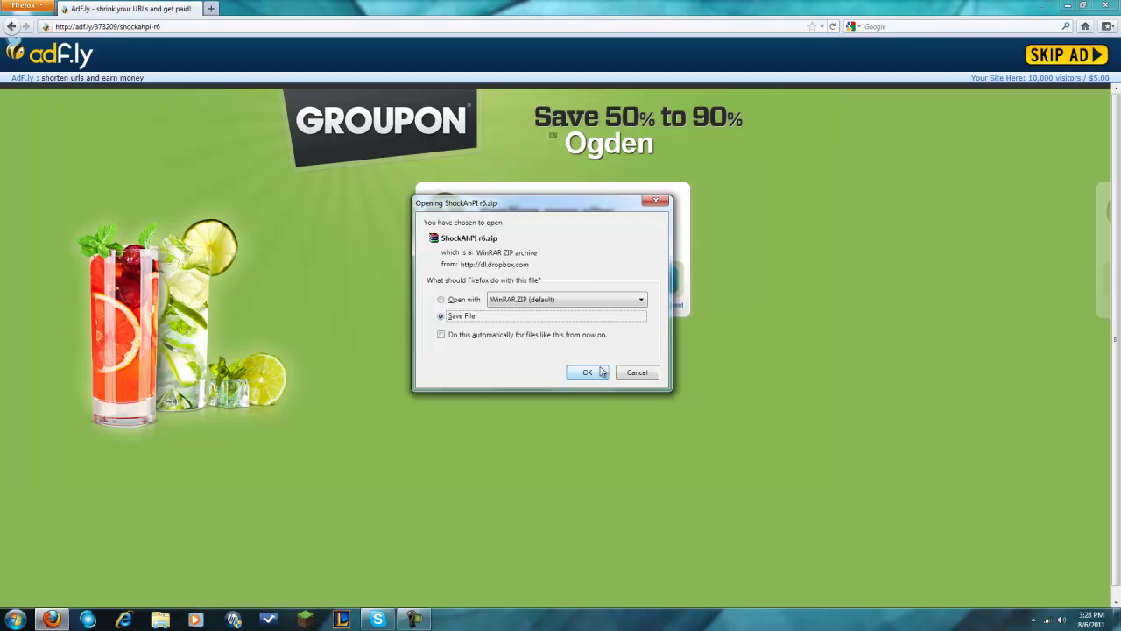
click(588, 373)
drag(575, 223, 576, 213)
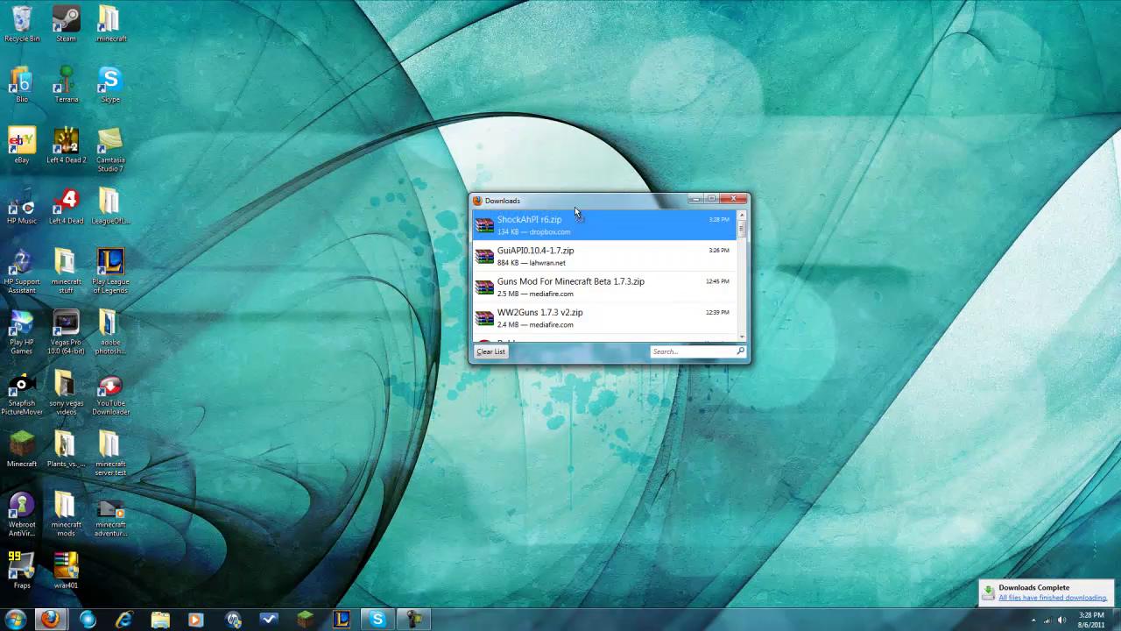
Open the minecraft mods folder, inspect the ShockAhPI r6 archive's bin folder in WinRAR, then close it.
click(66, 510)
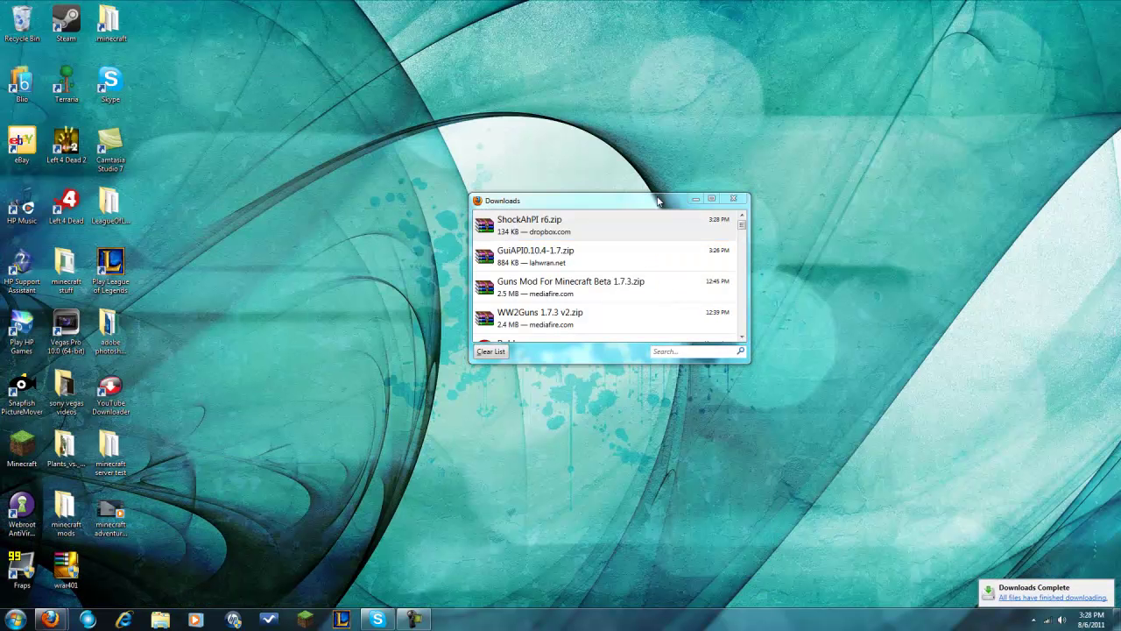
click(735, 201)
double_click(66, 508)
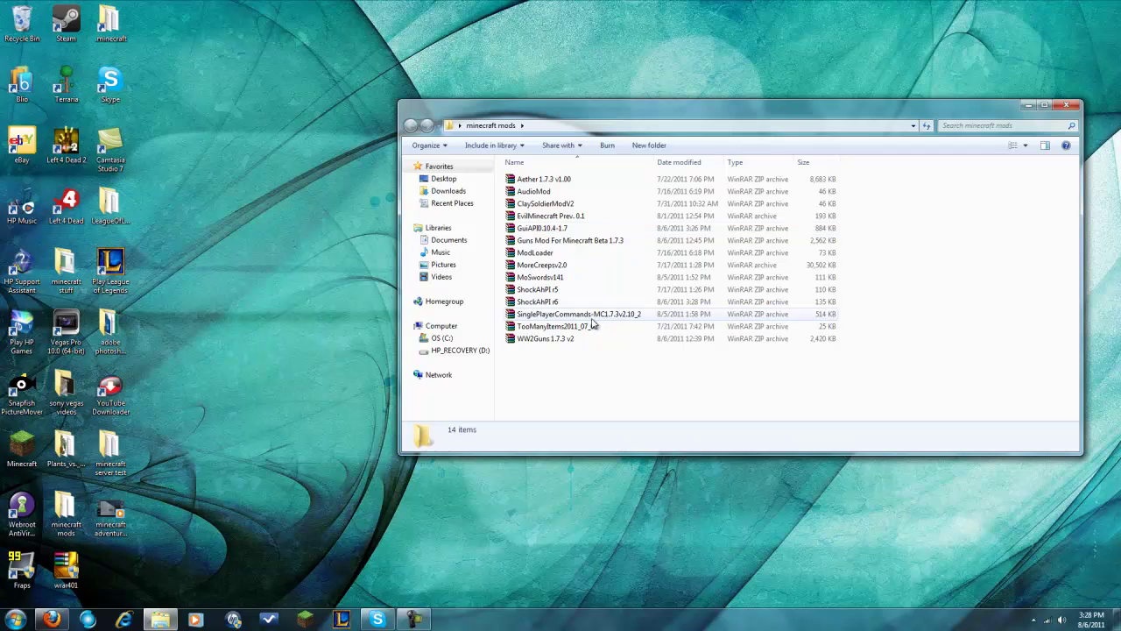
double_click(563, 303)
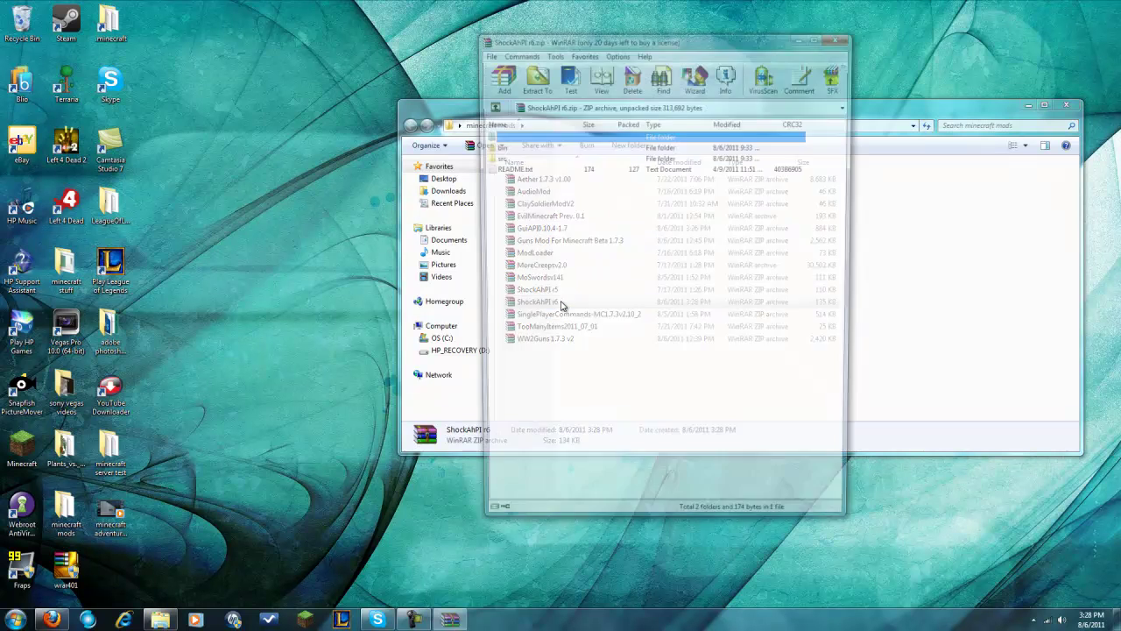
double_click(512, 147)
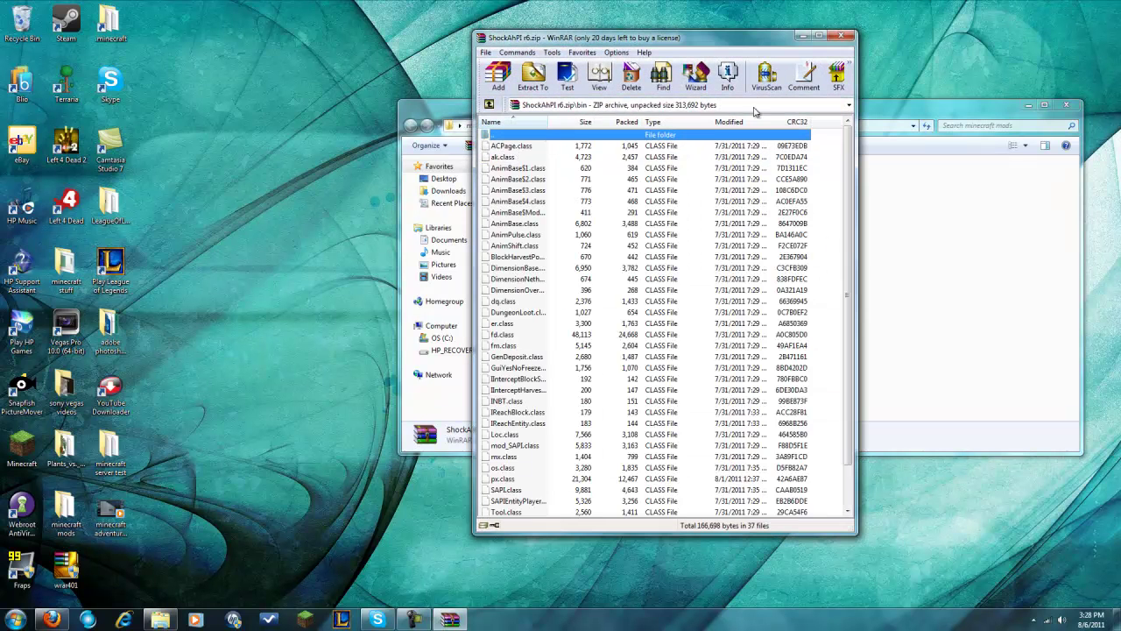
click(846, 38)
drag(947, 327, 333, 258)
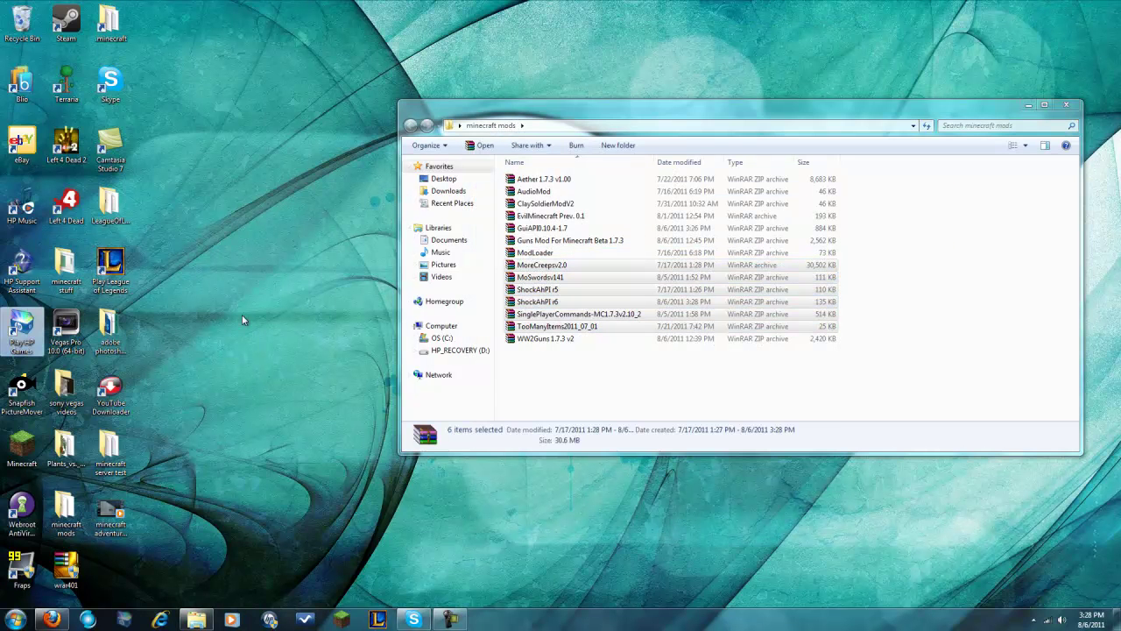
Unpin Play HP Games from the taskbar, reorder the pinned browsers, and restore Firefox.
right_click(127, 620)
right_click(141, 622)
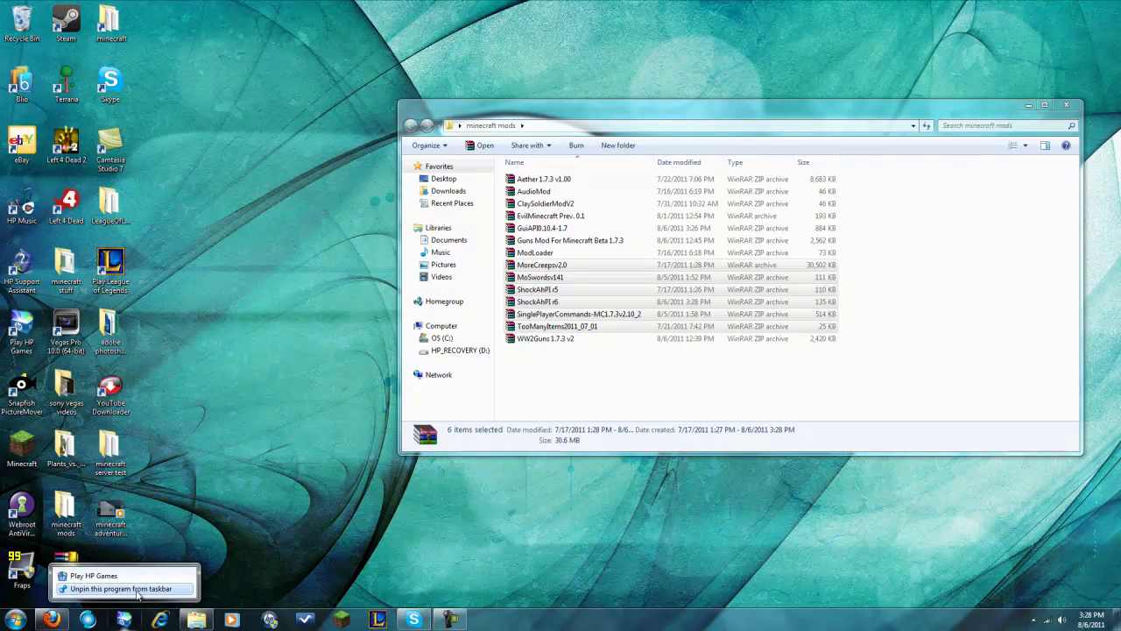
click(121, 589)
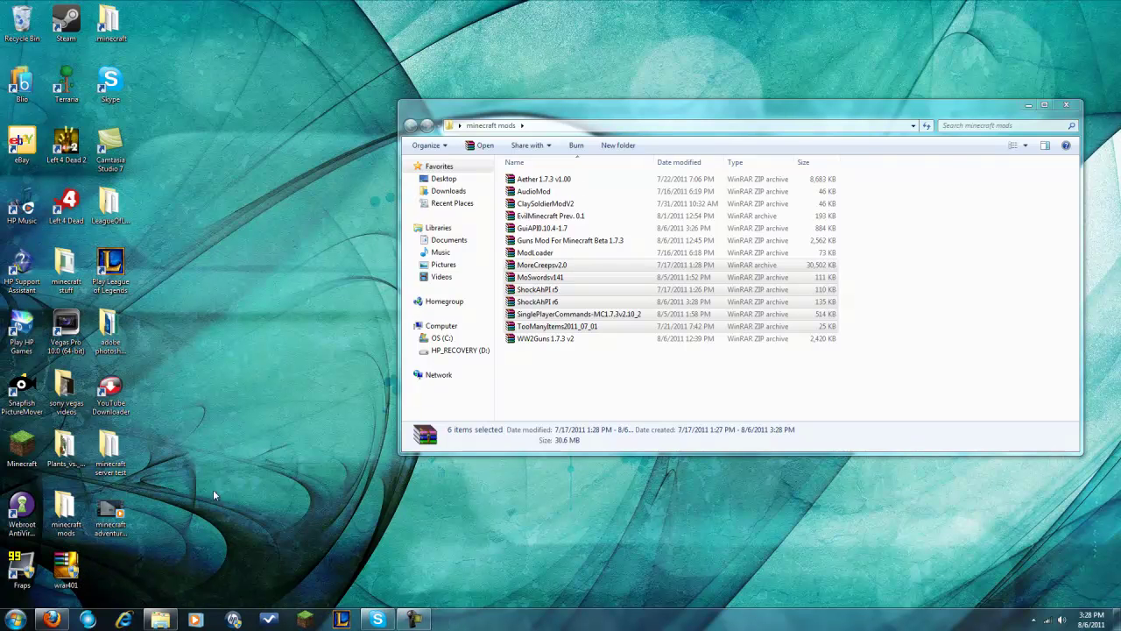
drag(98, 620, 130, 622)
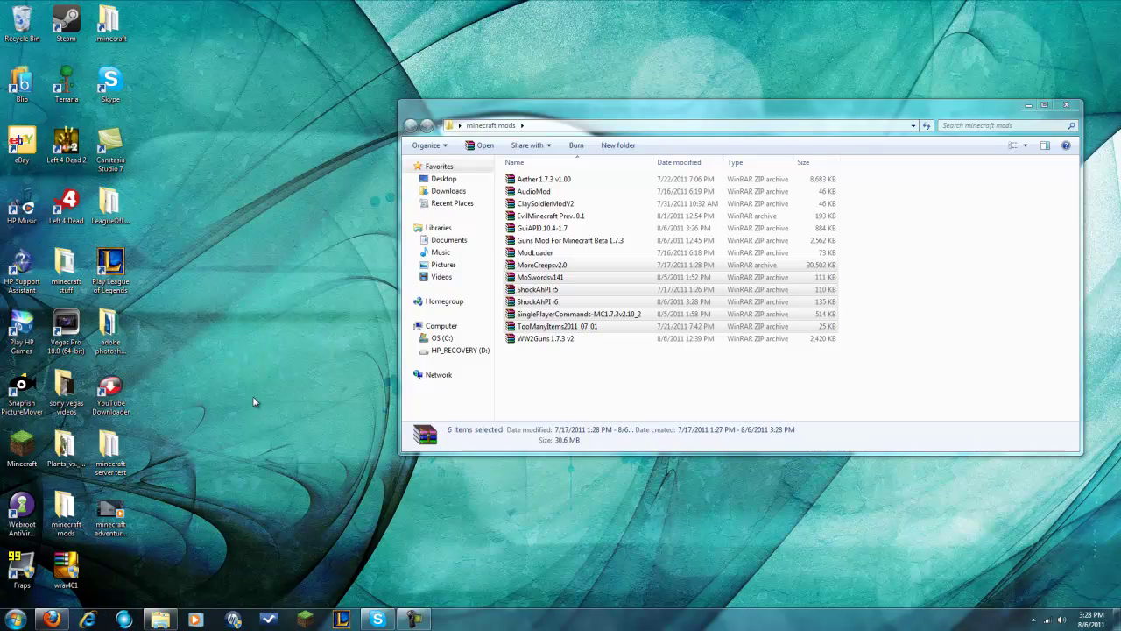
click(51, 621)
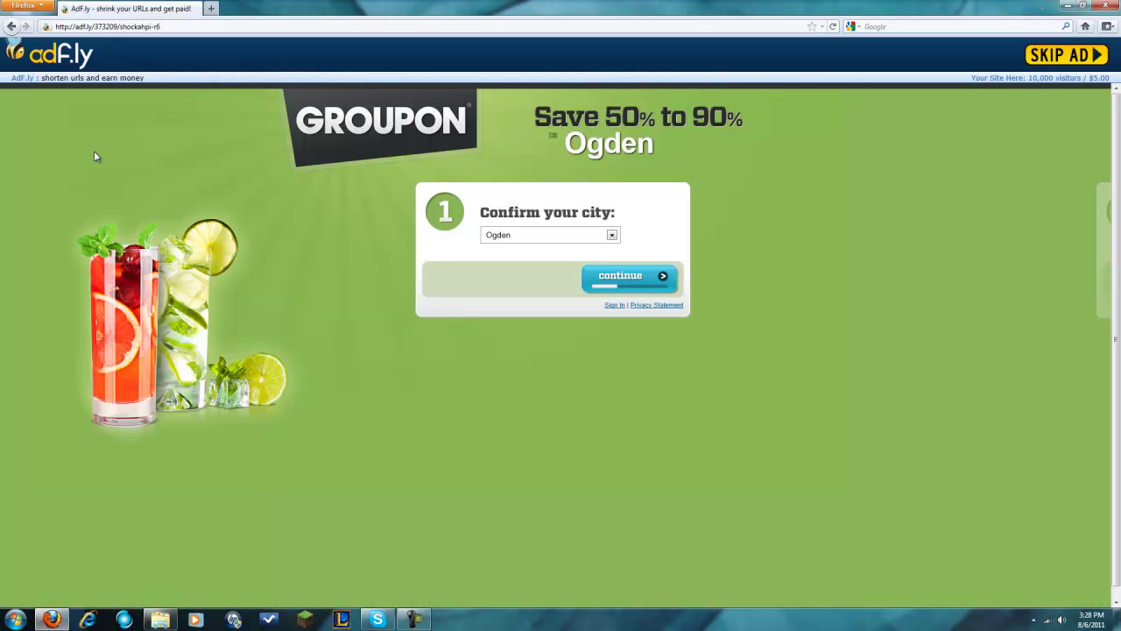
Go back two pages to the More Trees mod thread and scroll to its mod list.
click(12, 26)
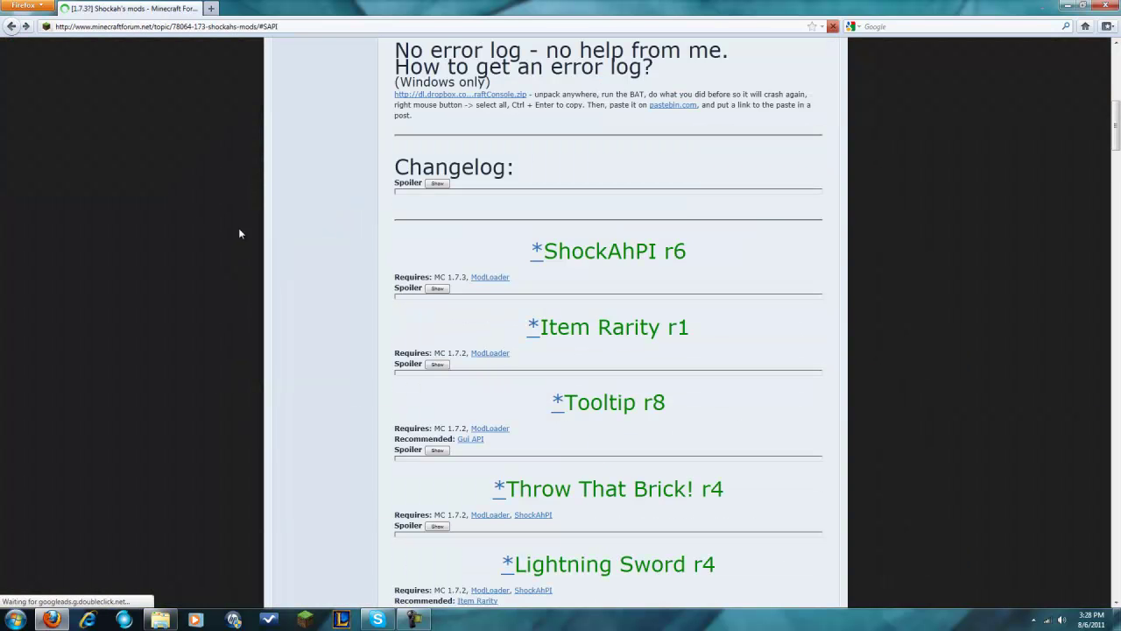
click(11, 26)
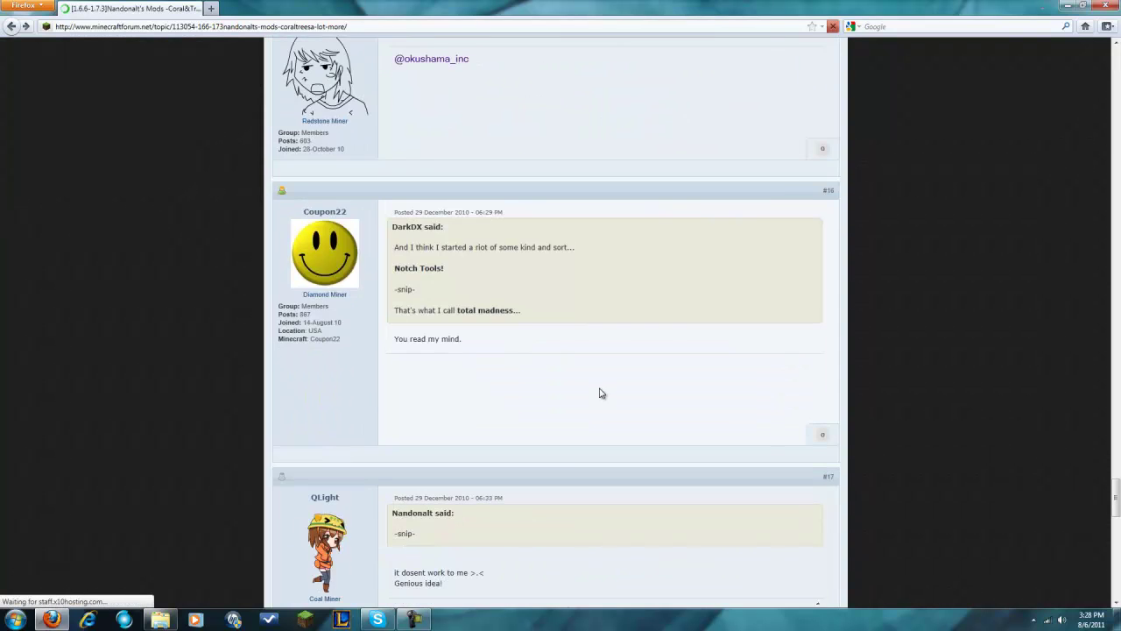
scroll(601, 385, up, 15)
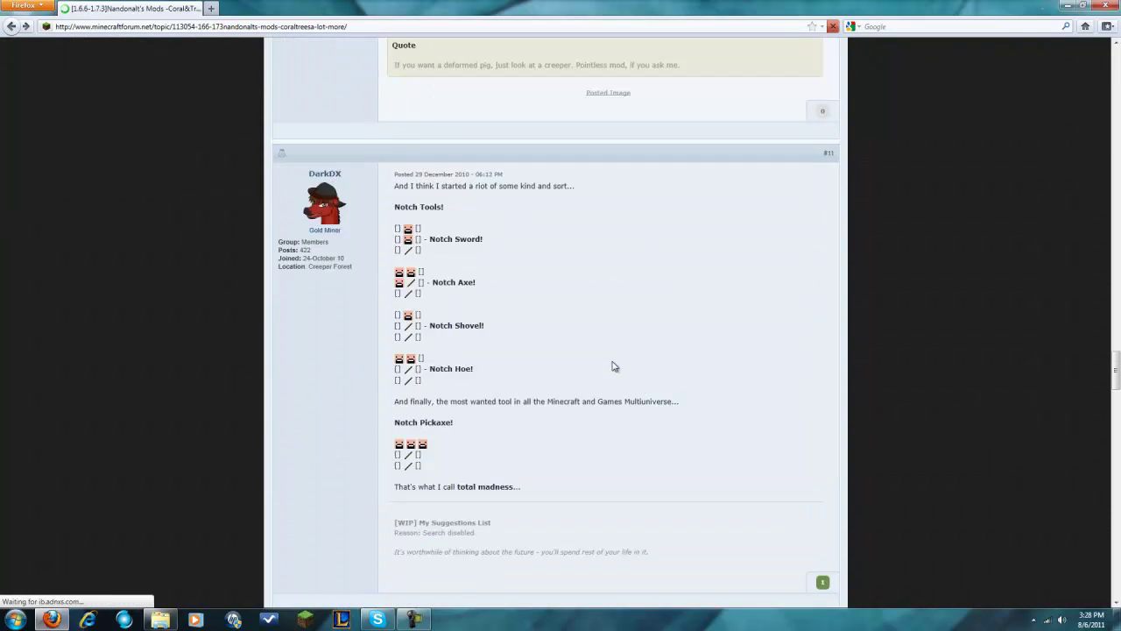
scroll(613, 372, up, 20)
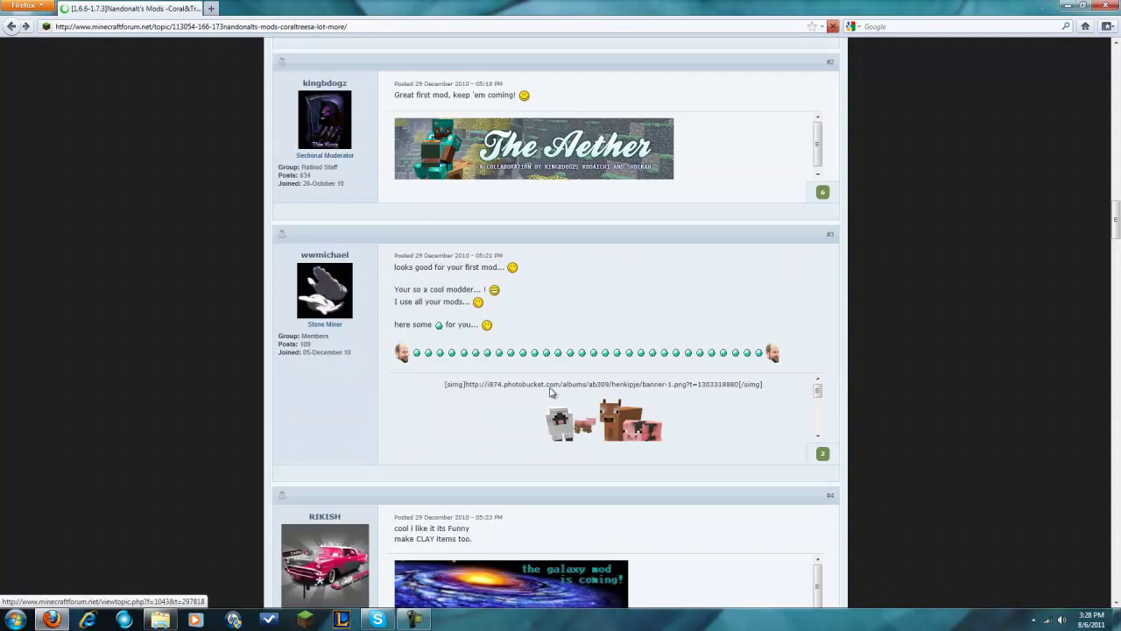
scroll(530, 402, up, 5)
scroll(677, 375, down, 3)
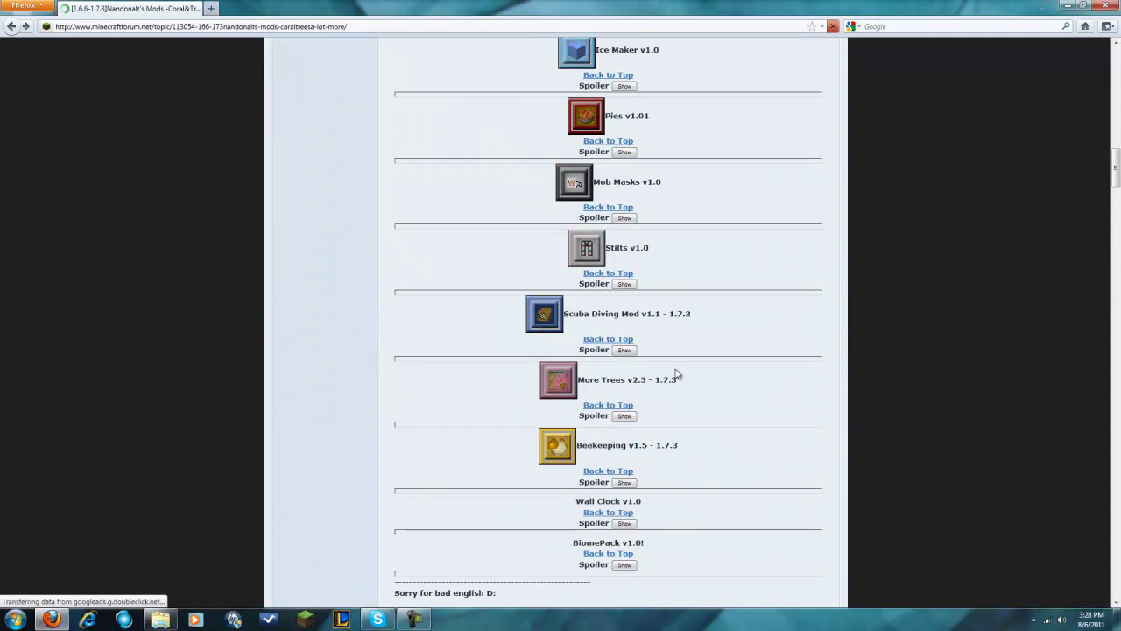
Expand the More Trees v2.3 spoiler and follow its required ScotTools link.
click(636, 416)
scroll(648, 408, down, 15)
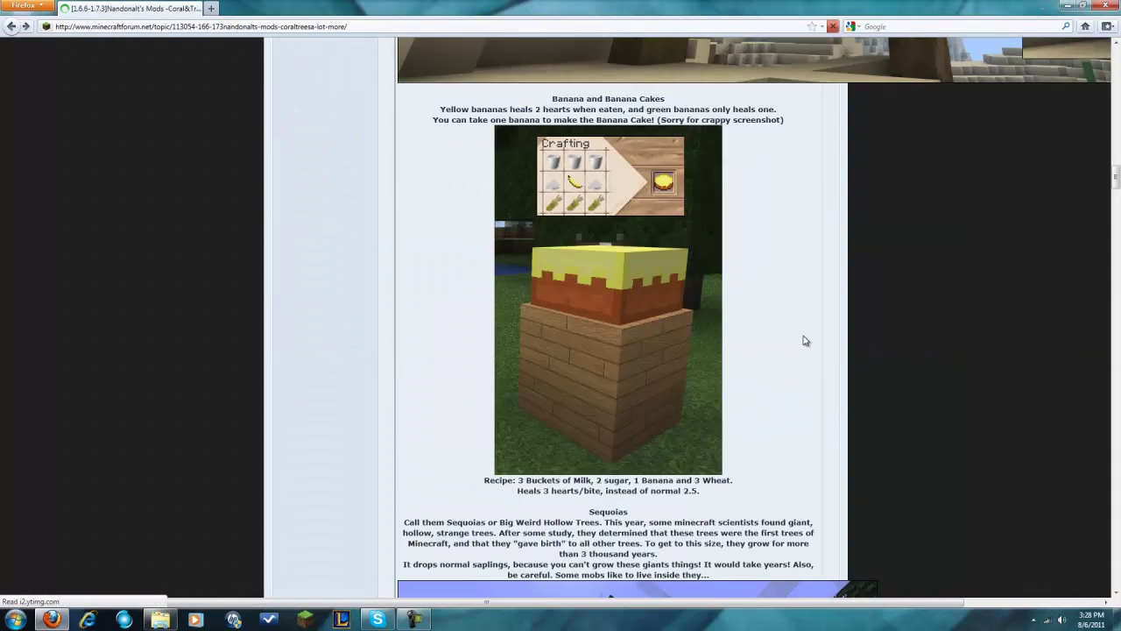
scroll(862, 321, down, 20)
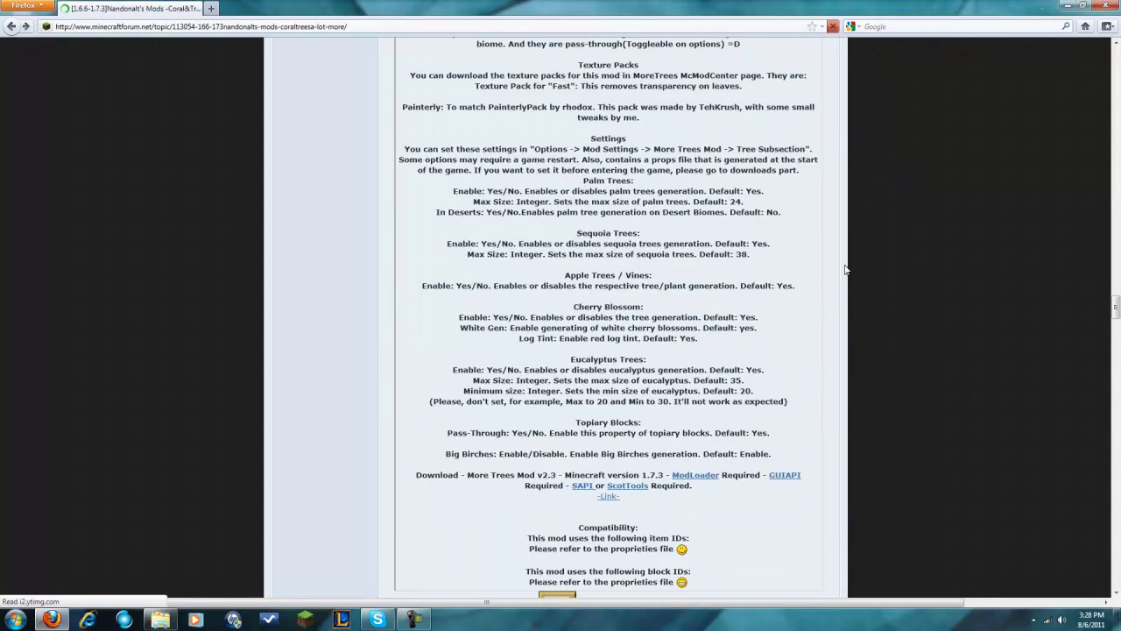
scroll(851, 267, up, 5)
click(616, 230)
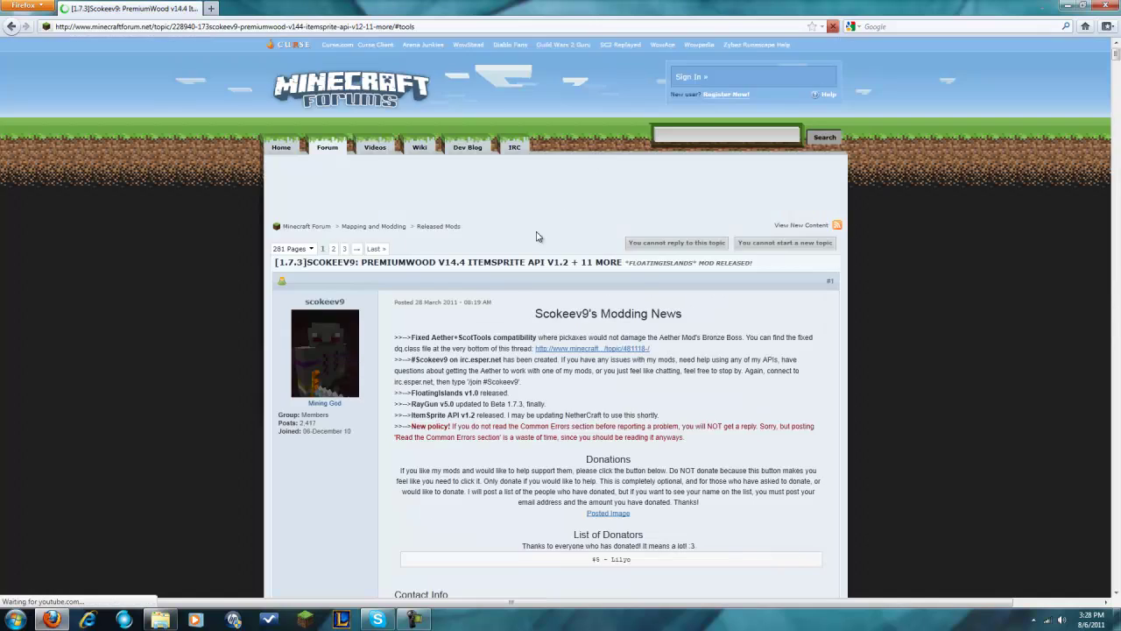
Jump to ScotTools API and Fix v10.1 and start the ScotTools SSP API v10.1 download.
scroll(537, 237, down, 15)
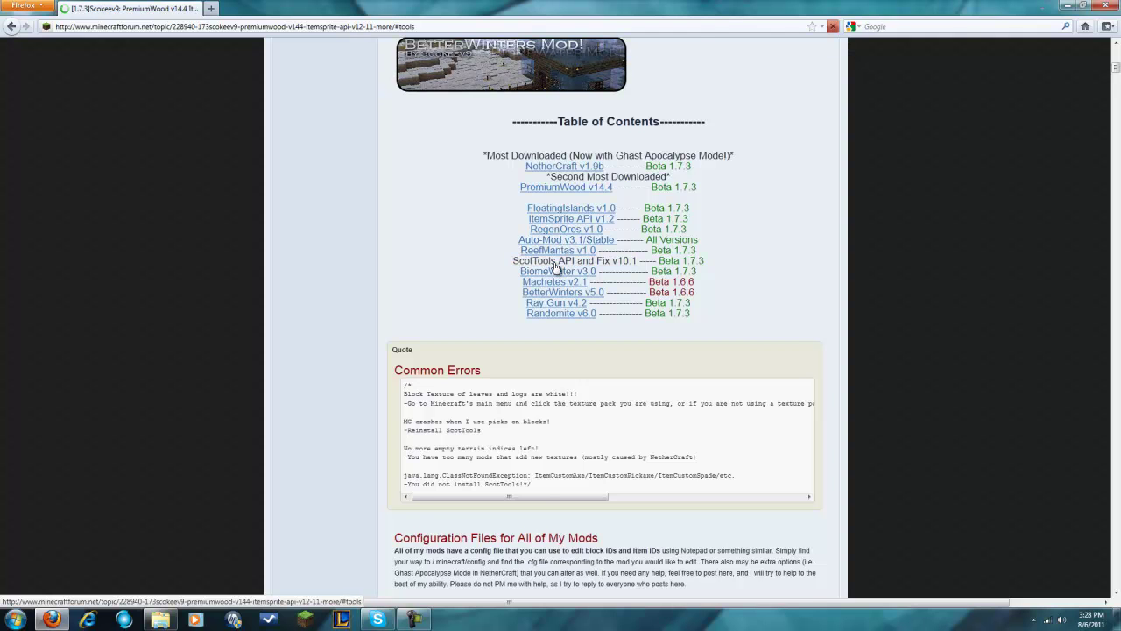
click(554, 261)
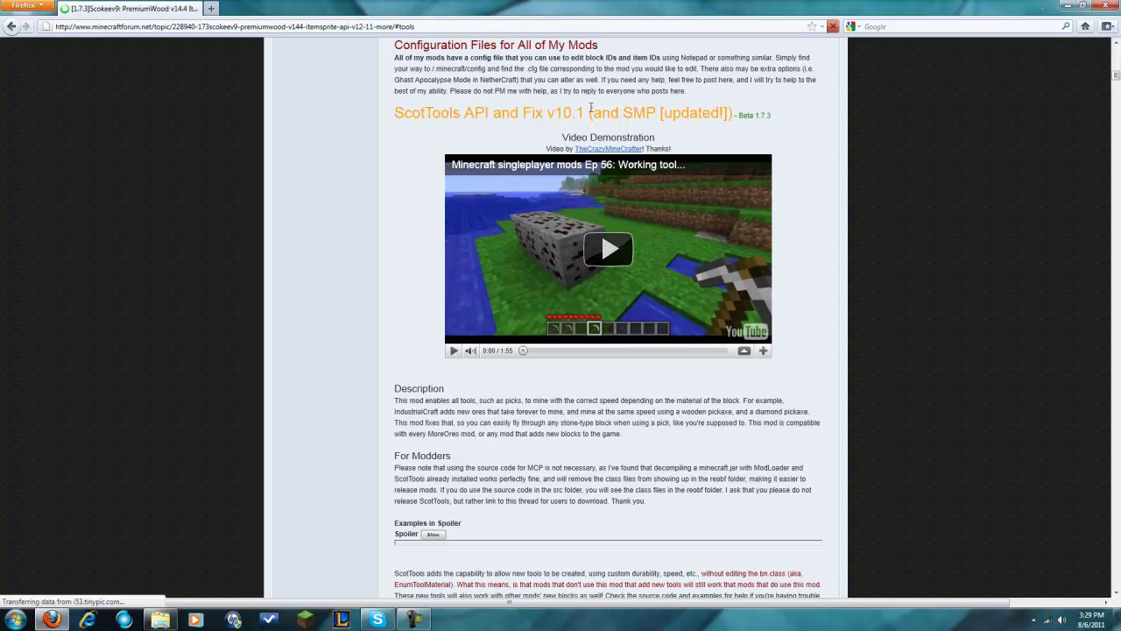
scroll(426, 298, down, 6)
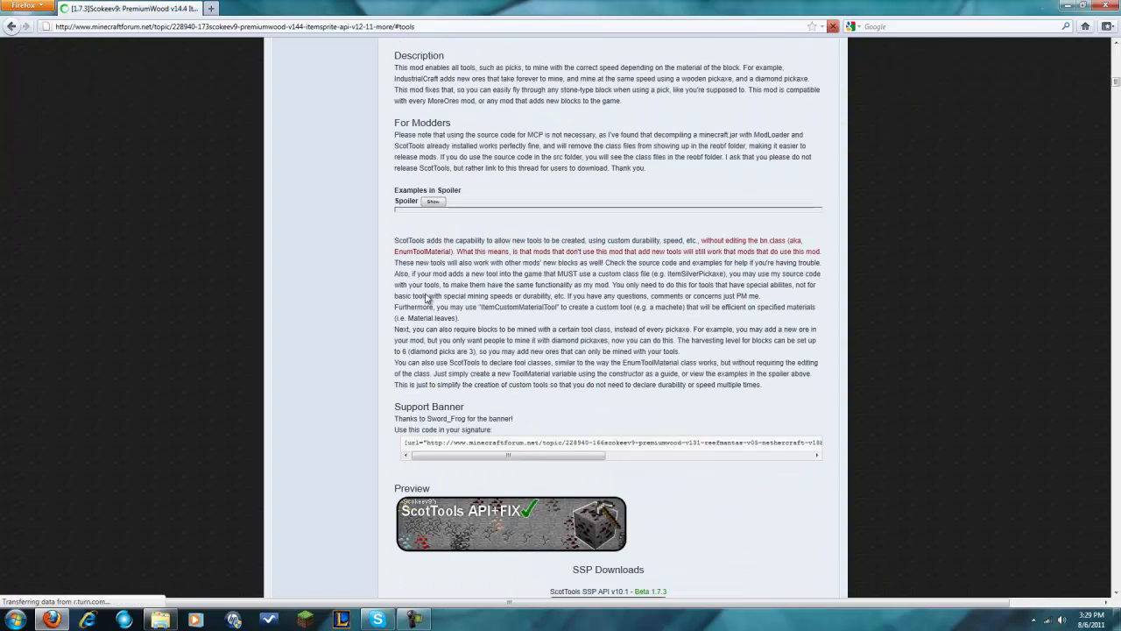
scroll(468, 321, down, 4)
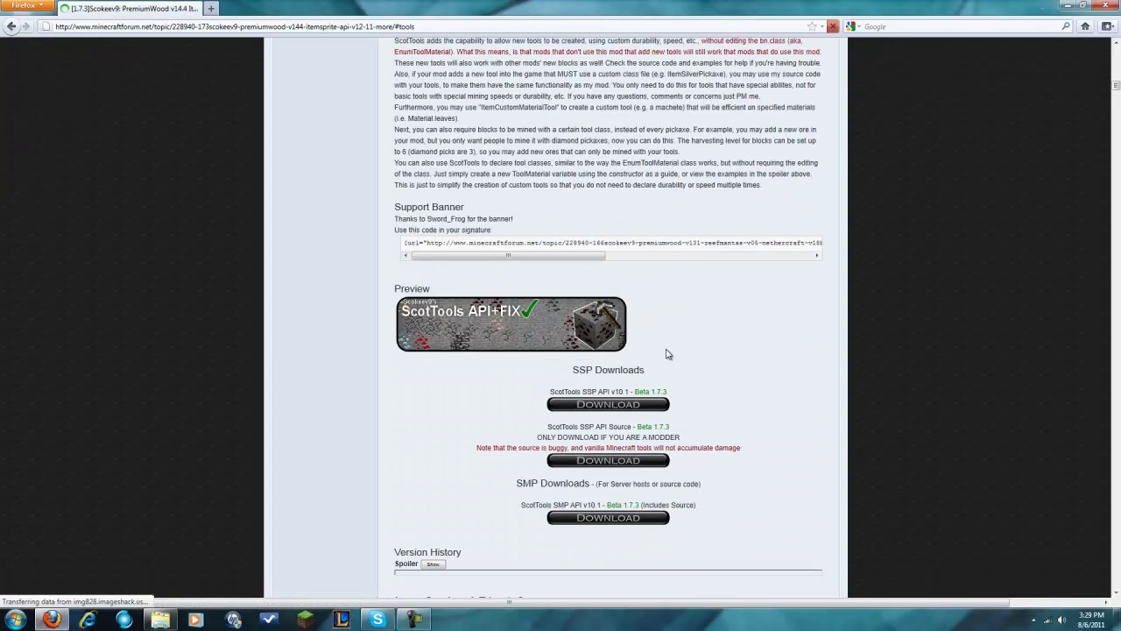
click(629, 405)
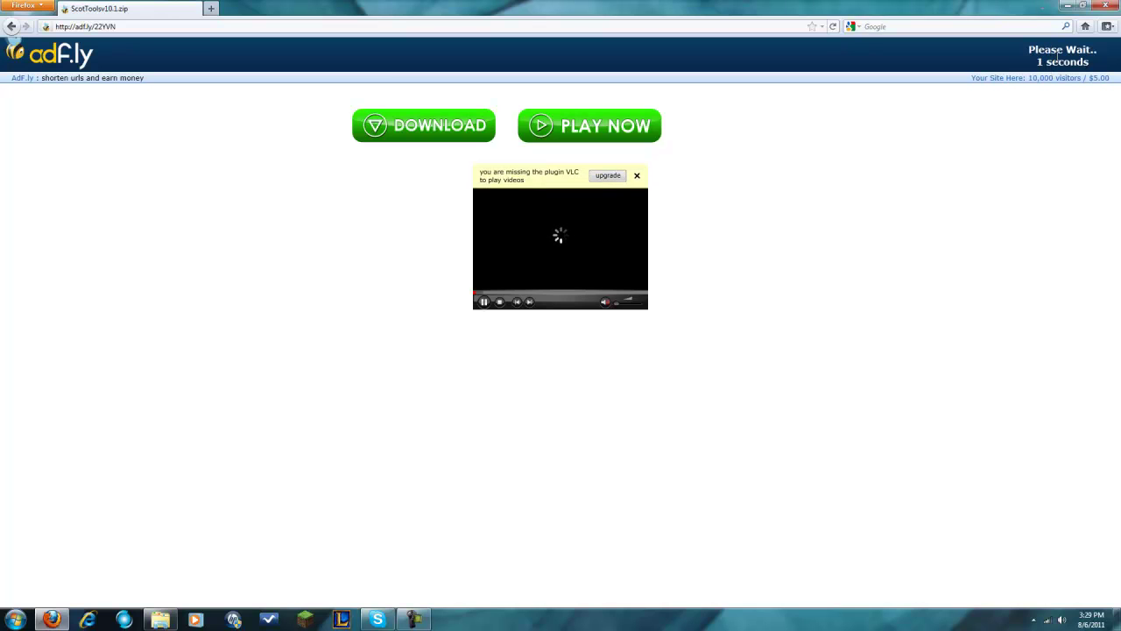
Skip the adf.ly ad, save ScotToolsv10.1.zip from MediaFire, and minimize Firefox.
click(1054, 59)
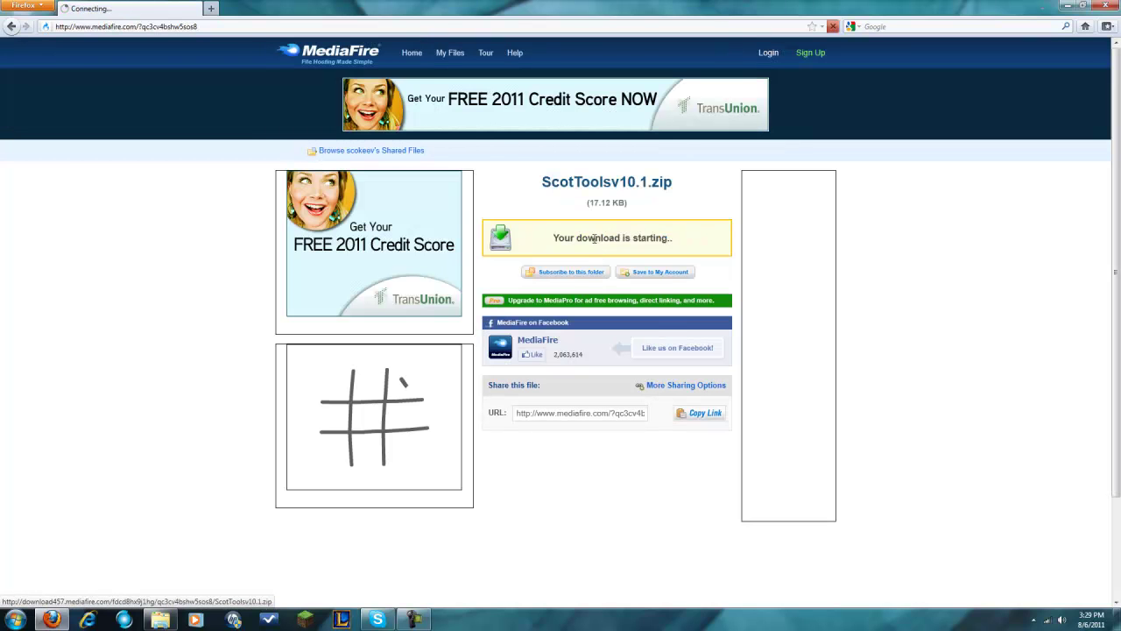
click(607, 378)
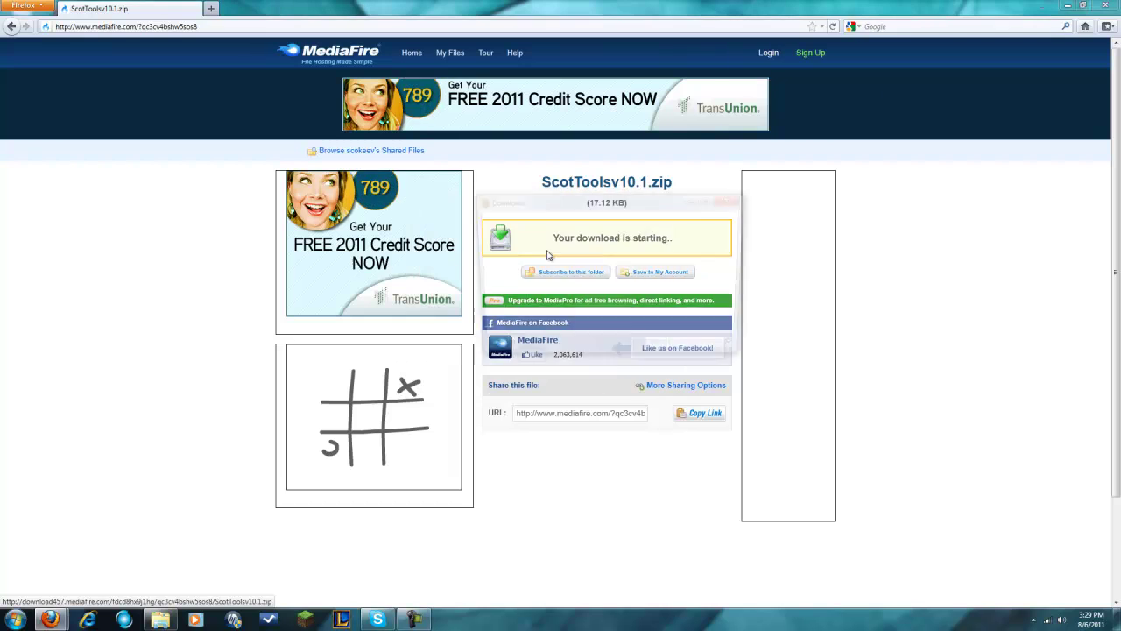
click(1067, 6)
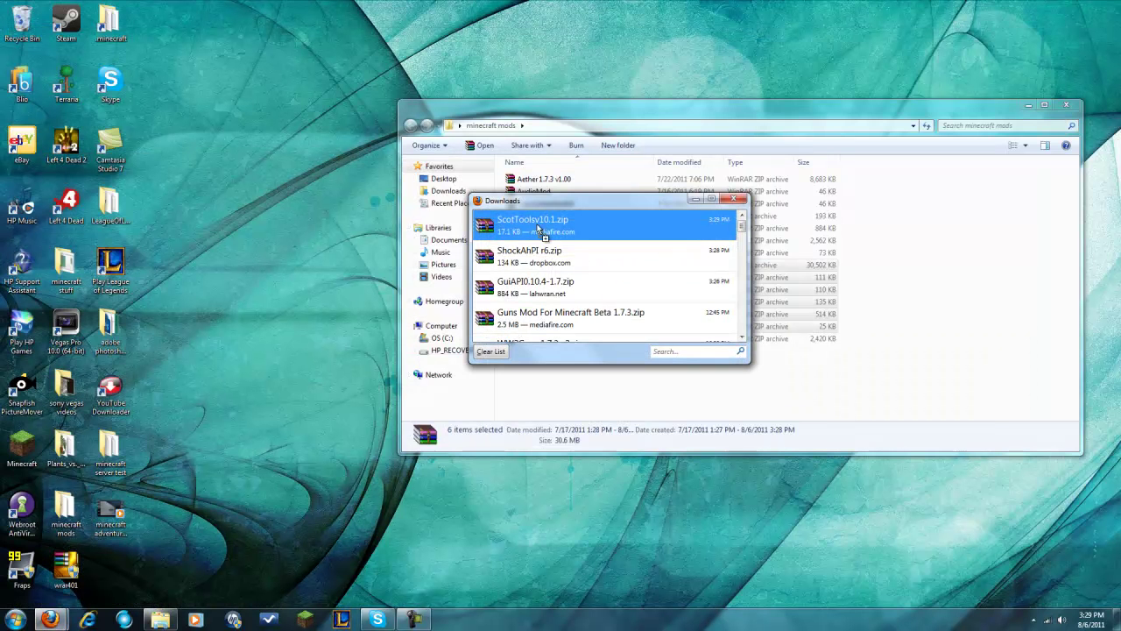
Move ScotToolsv10.1.zip into the minecraft mods folder, then close the folder and downloads list.
drag(535, 226, 902, 383)
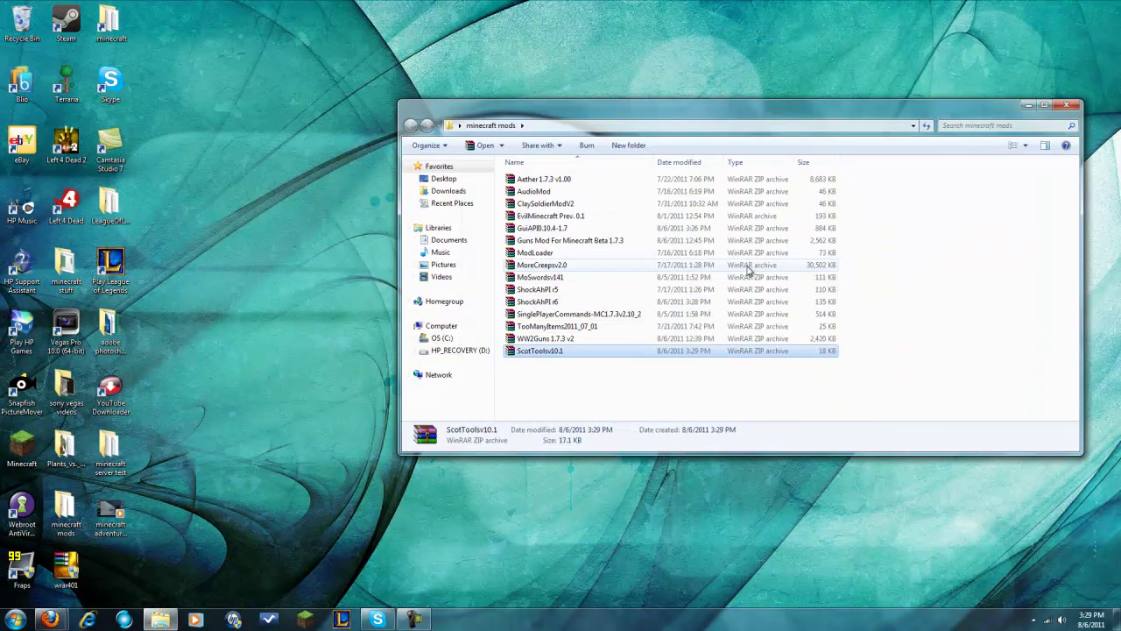
click(1066, 105)
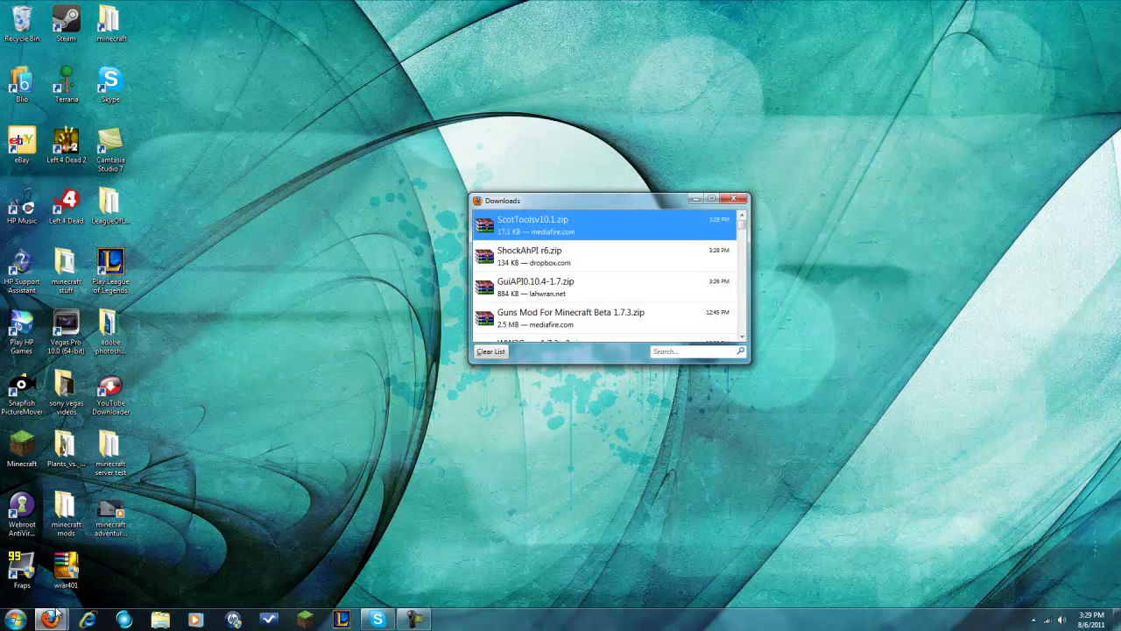
click(735, 199)
Restore Firefox and go back three pages to the Nandonalt's Mods topic.
click(50, 620)
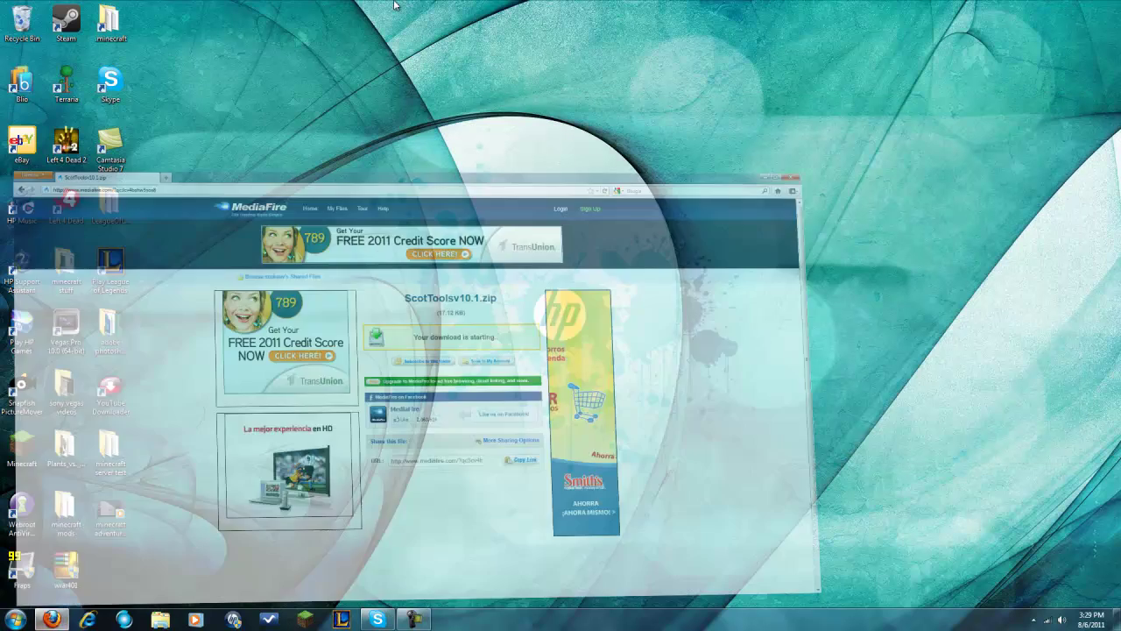
click(10, 27)
click(10, 26)
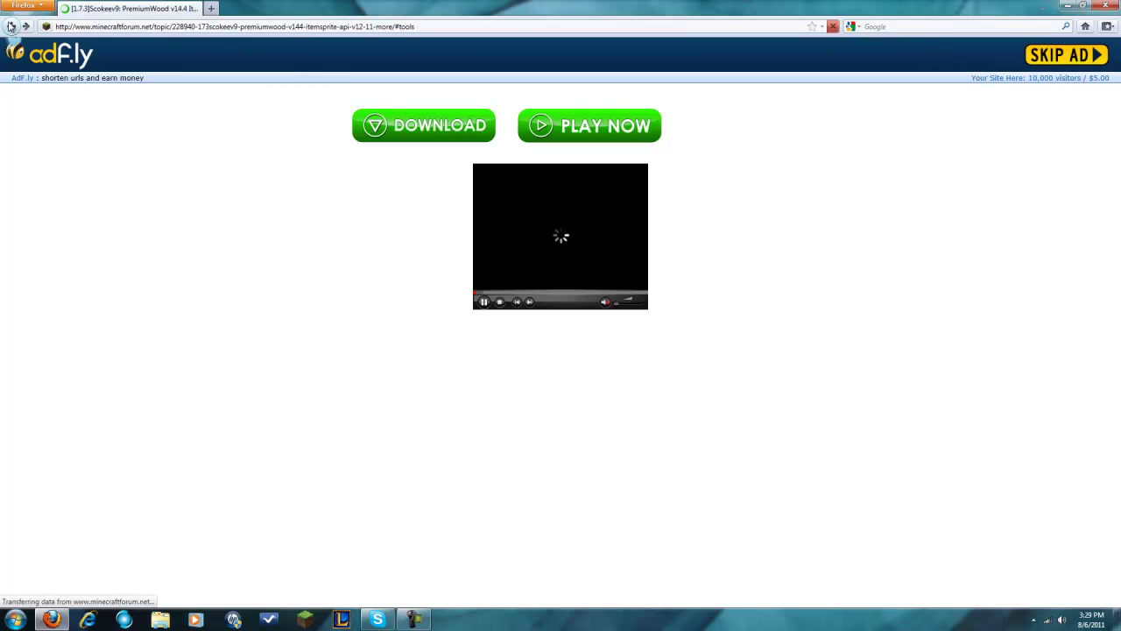
click(10, 26)
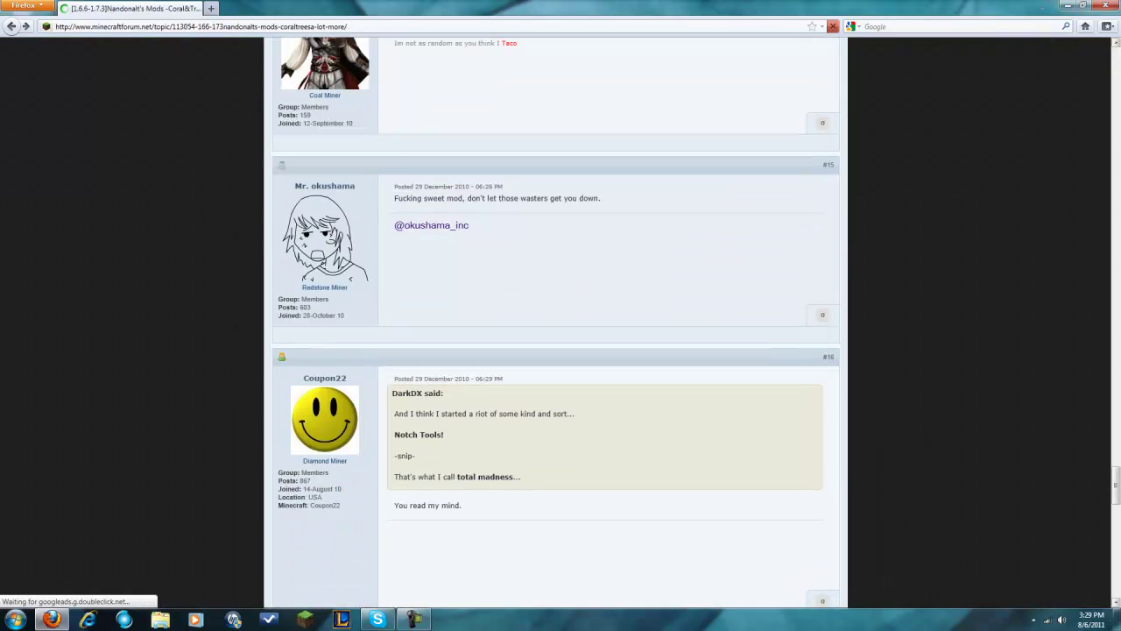
Expand the More Trees v2.3 spoiler and follow its -Link- to the MCModCenter download page.
click(1117, 345)
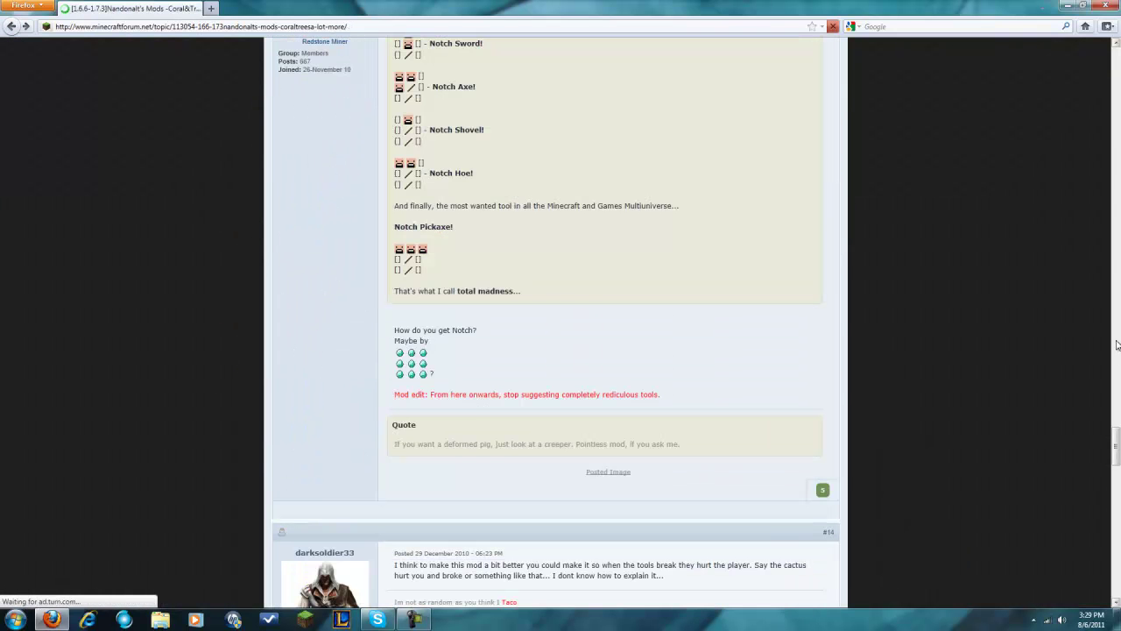
mouse_move(1117, 285)
mouse_down()
mouse_move(1115, 156)
mouse_move(1091, 181)
mouse_up()
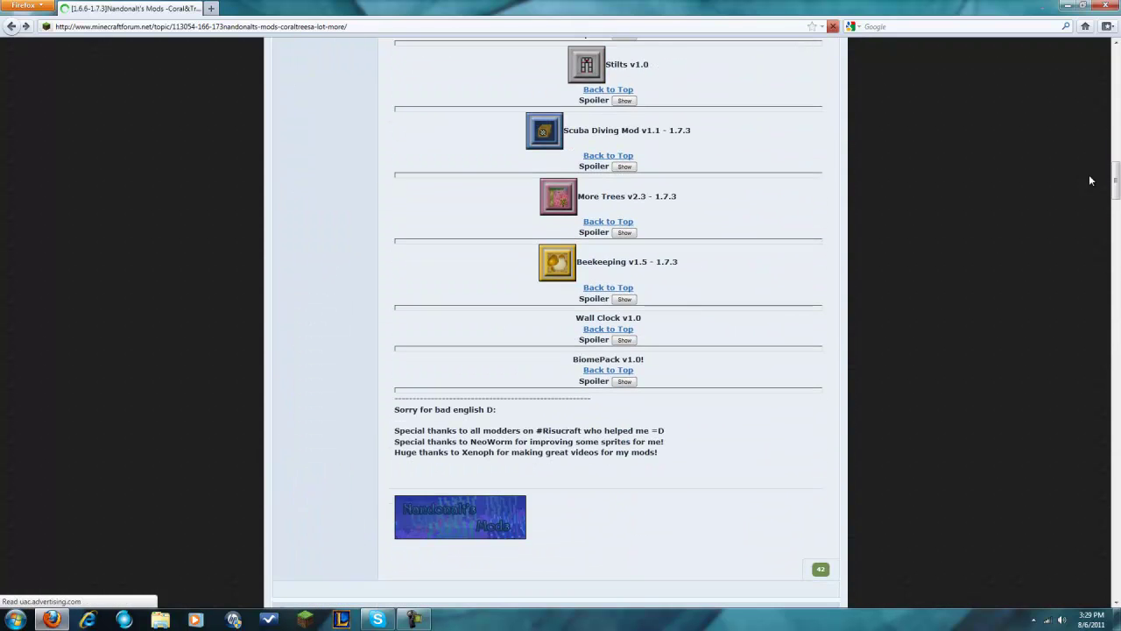
click(625, 233)
click(1117, 294)
click(1115, 346)
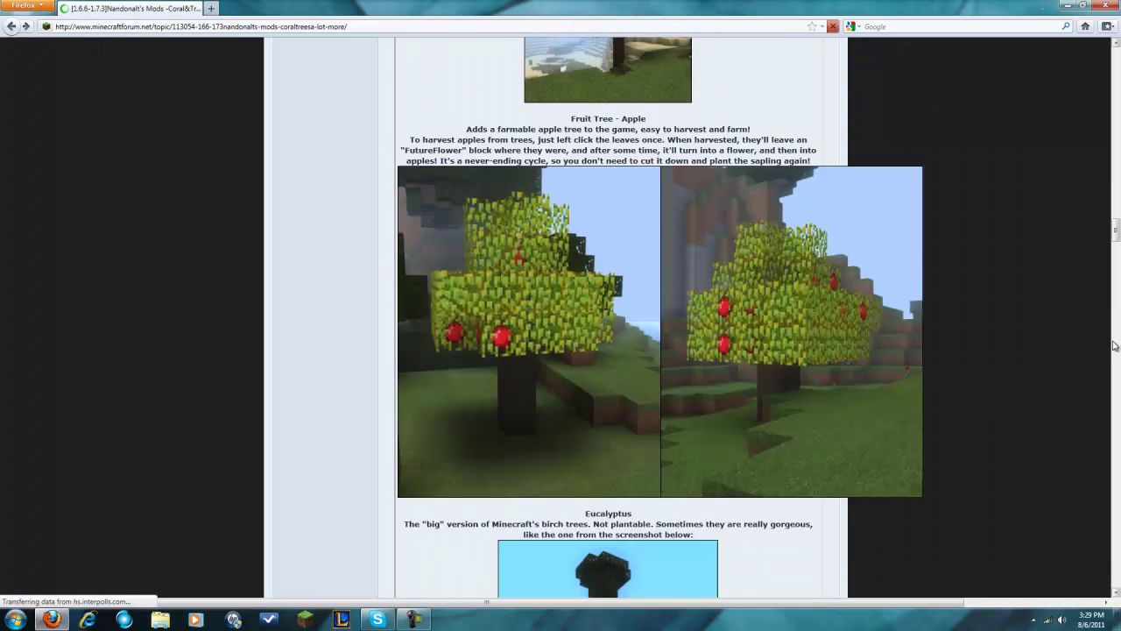
click(1115, 348)
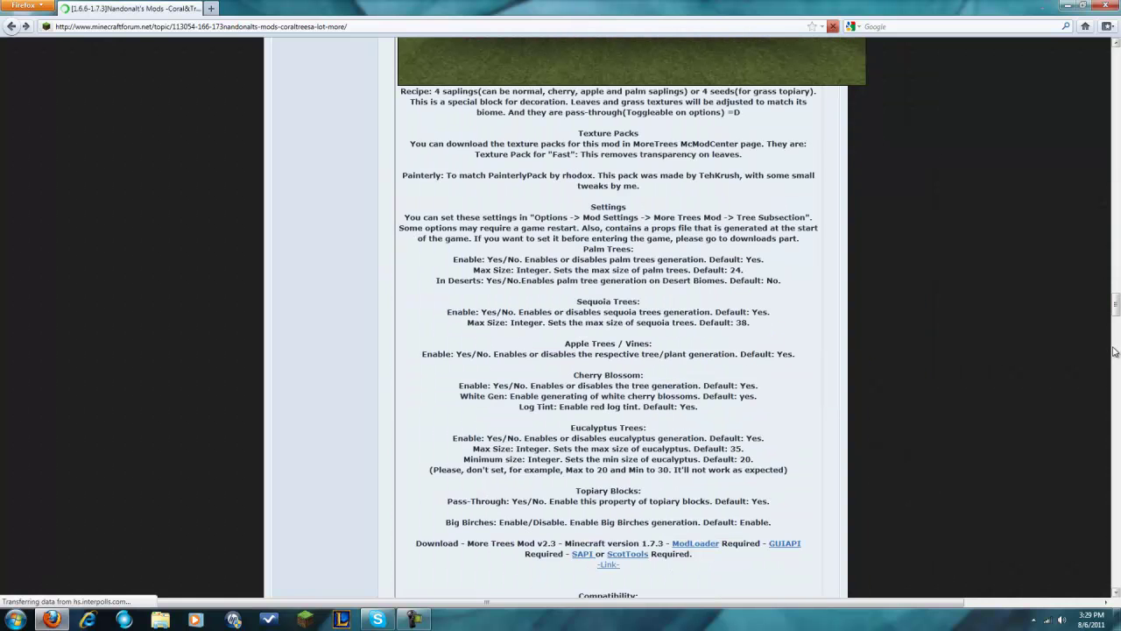
click(609, 565)
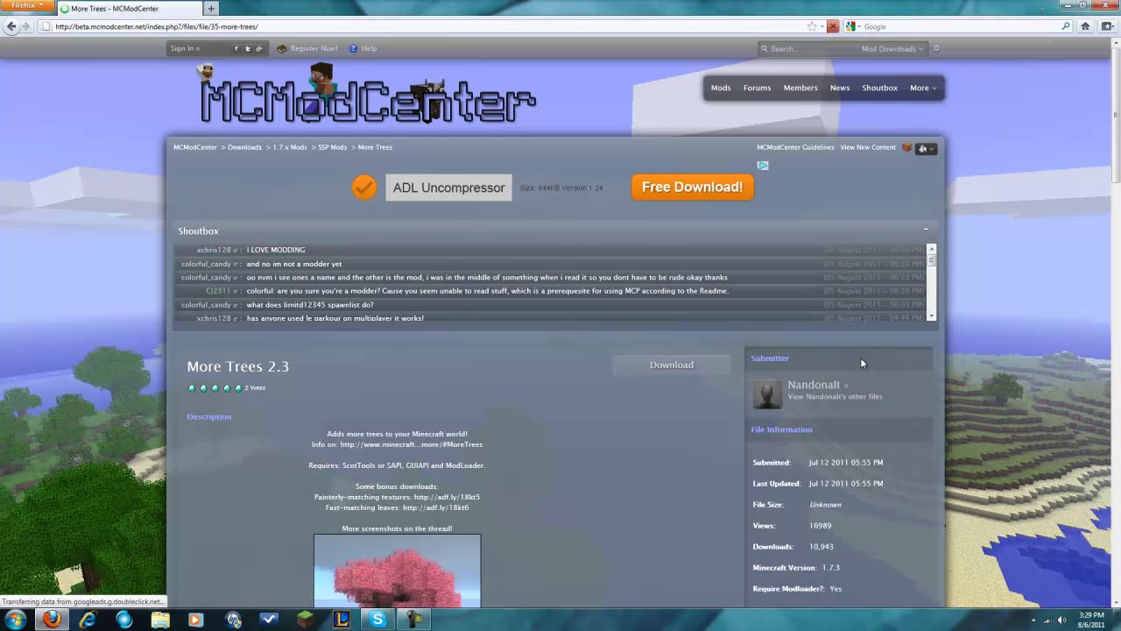
Download MoreTrees - Nandonalt.rar from the More Trees 2.3 page through adf.ly.
scroll(295, 412, down, 5)
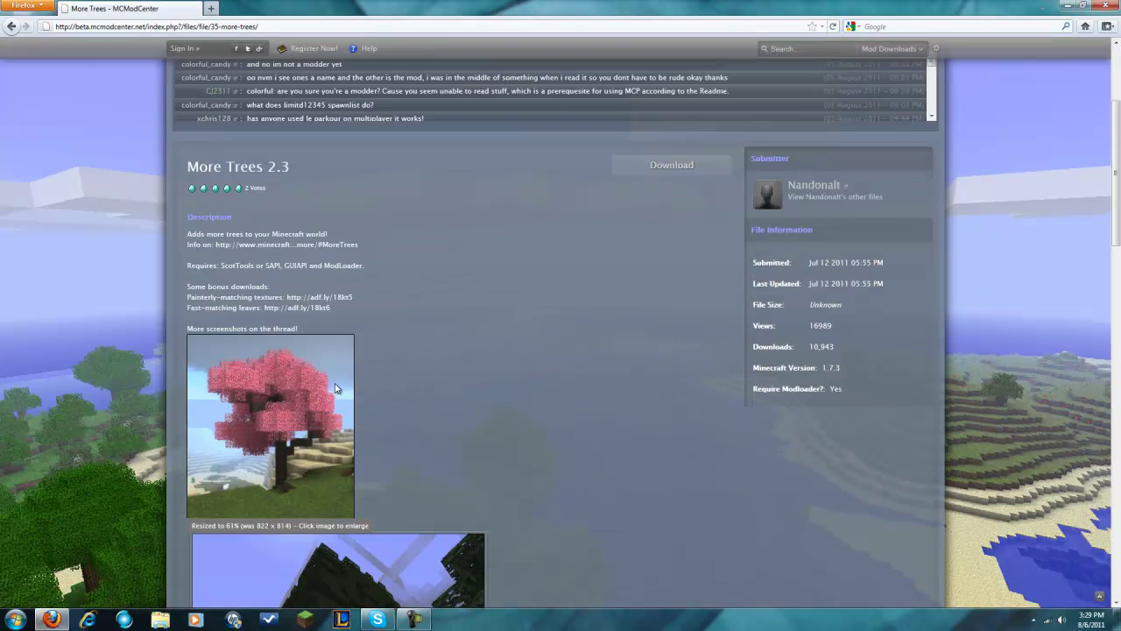
scroll(303, 395, down, 20)
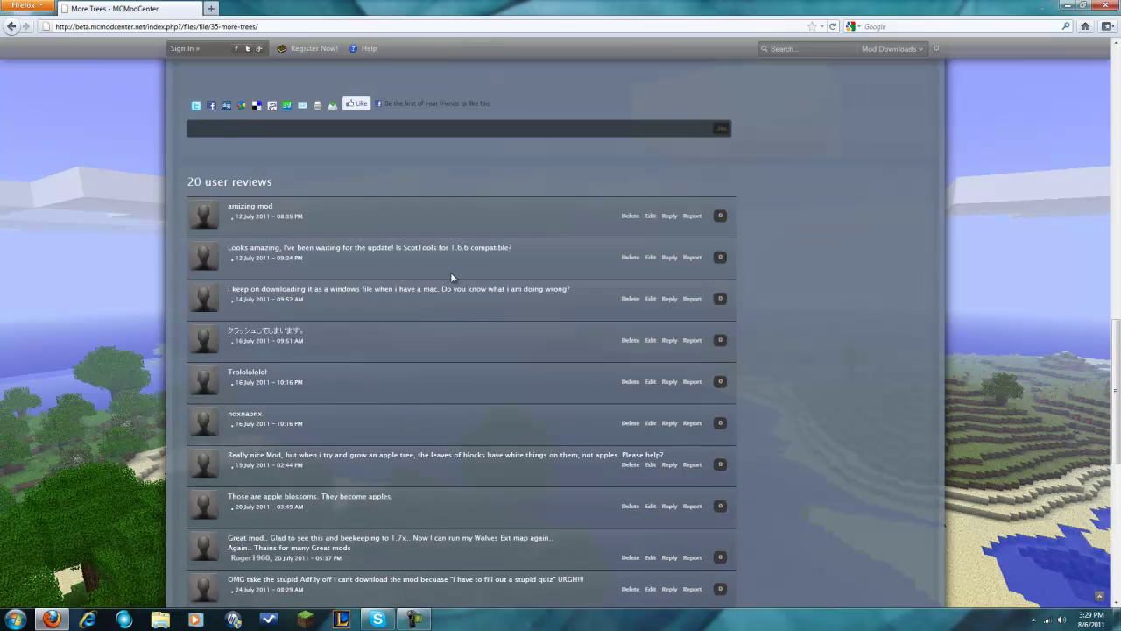
scroll(450, 271, up, 3)
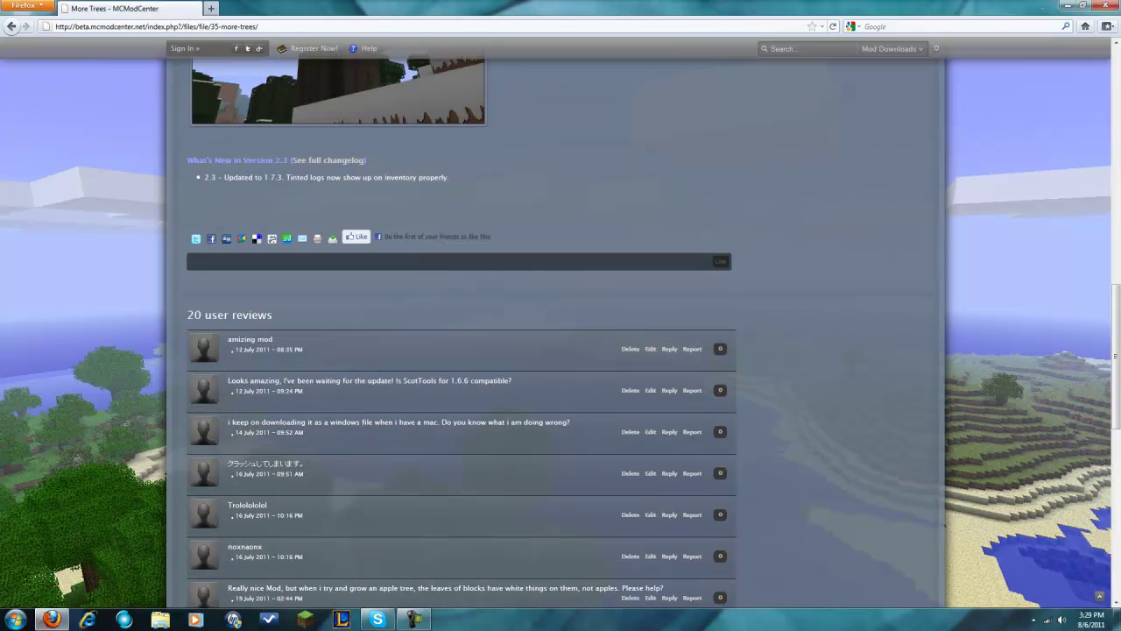
scroll(407, 232, up, 15)
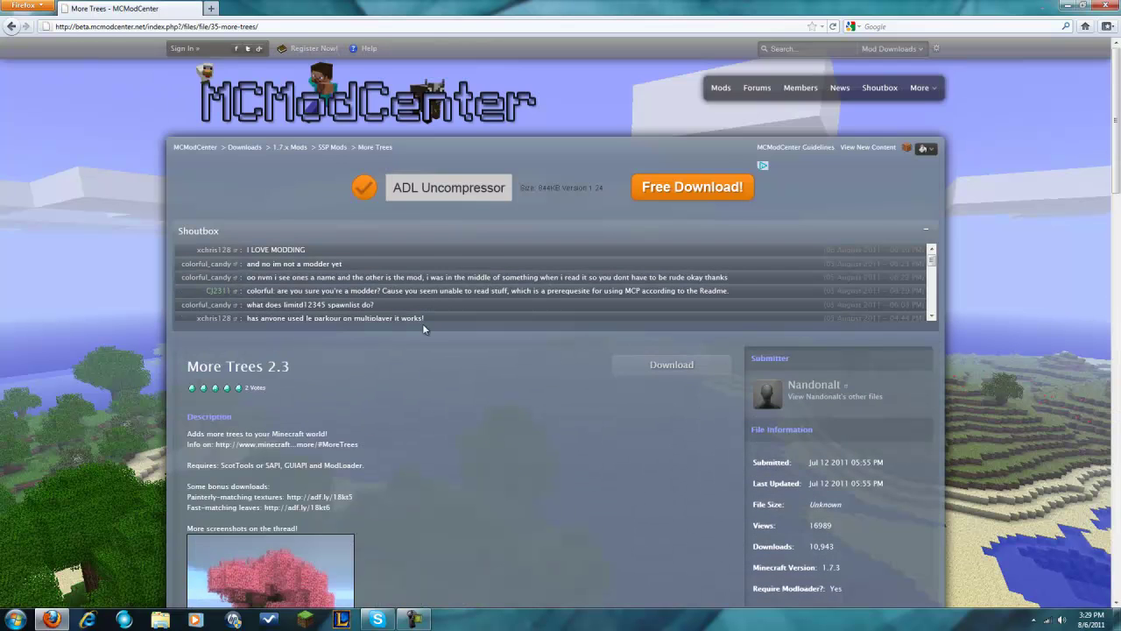
click(721, 373)
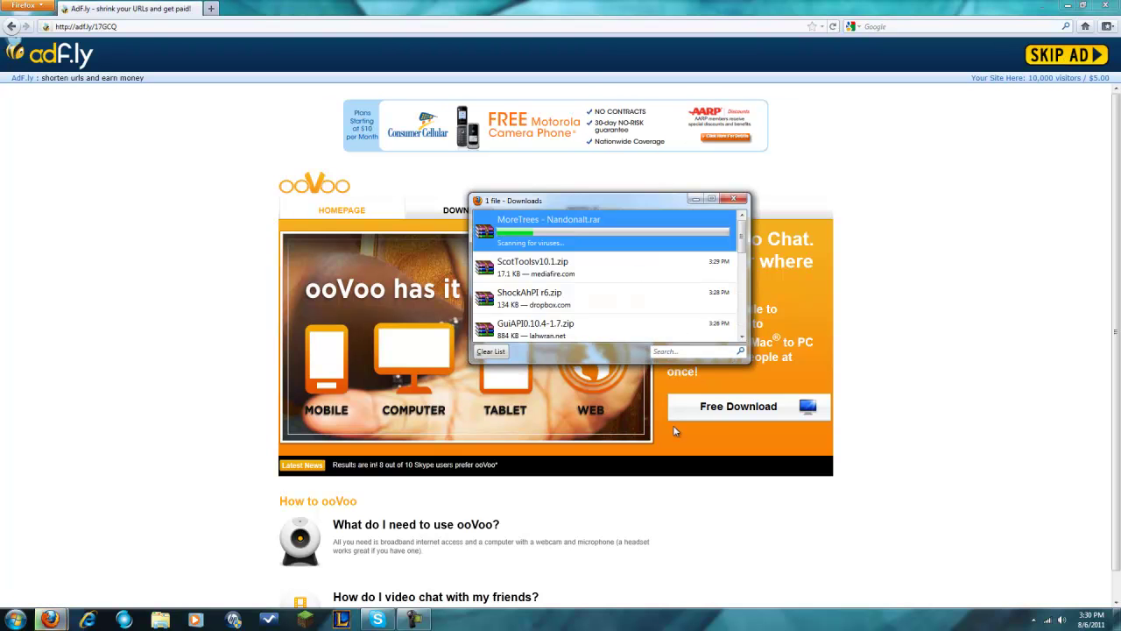
click(1076, 6)
Move MoreTrees - Nandonalt.rar into the minecraft mods folder and close the Downloads list.
drag(525, 226, 66, 513)
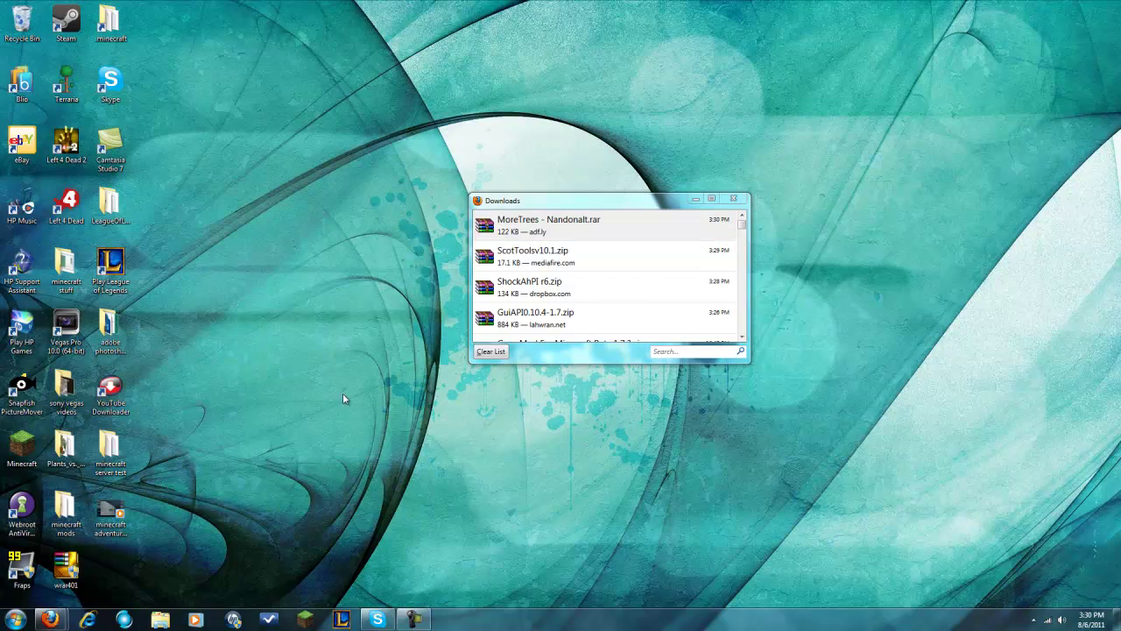
click(732, 199)
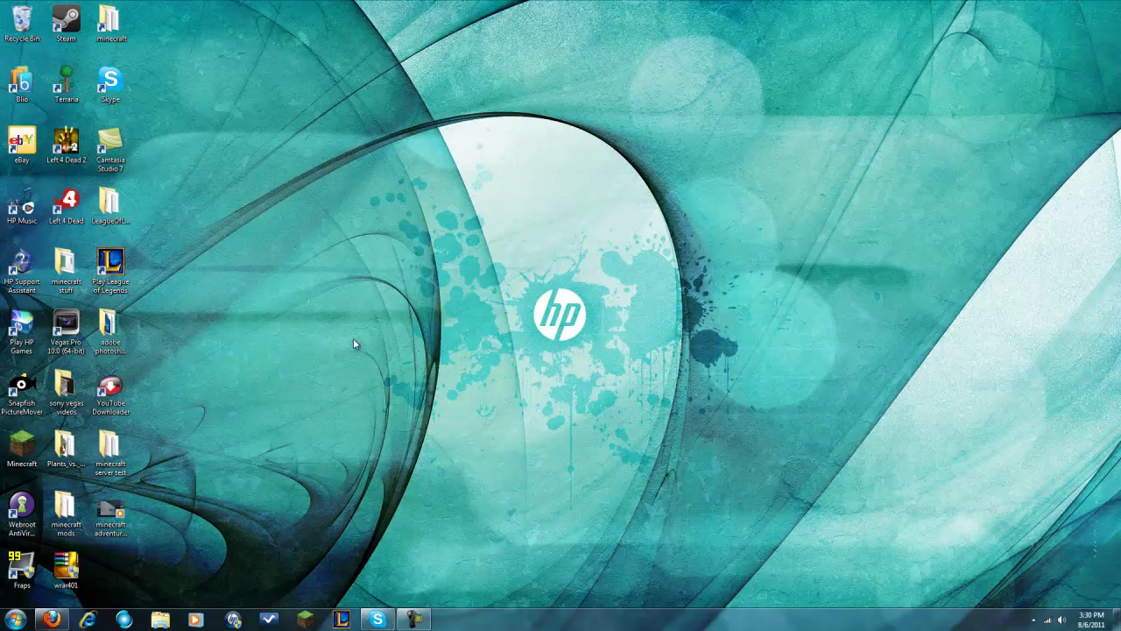
double_click(111, 22)
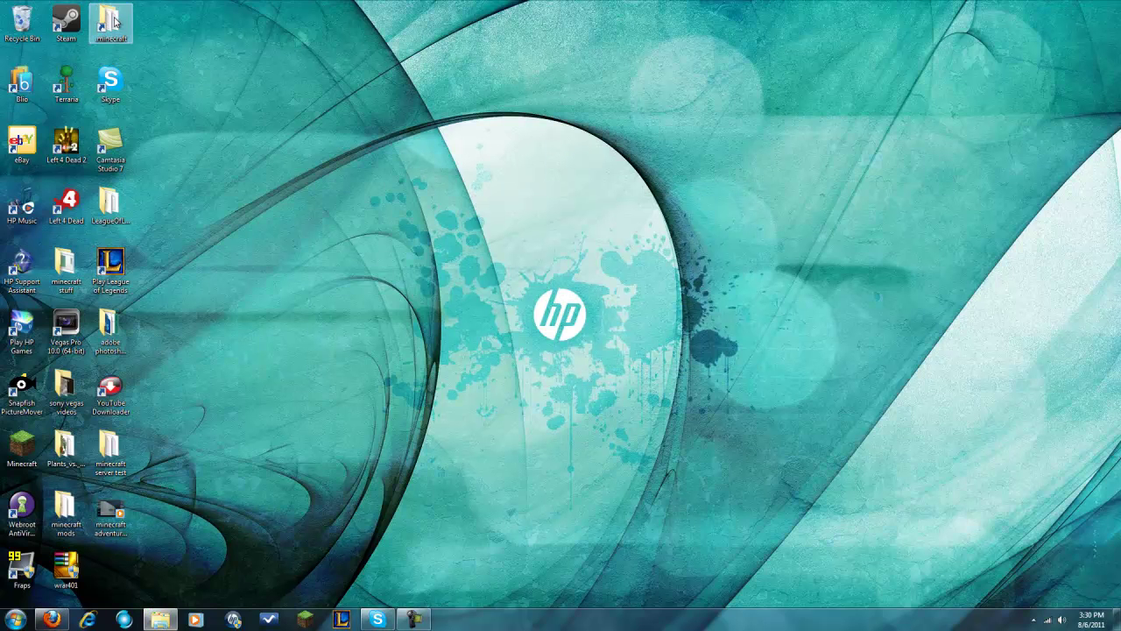
Close the .minecraft window and open the AppData Roaming folder via a %appdata search.
click(1067, 104)
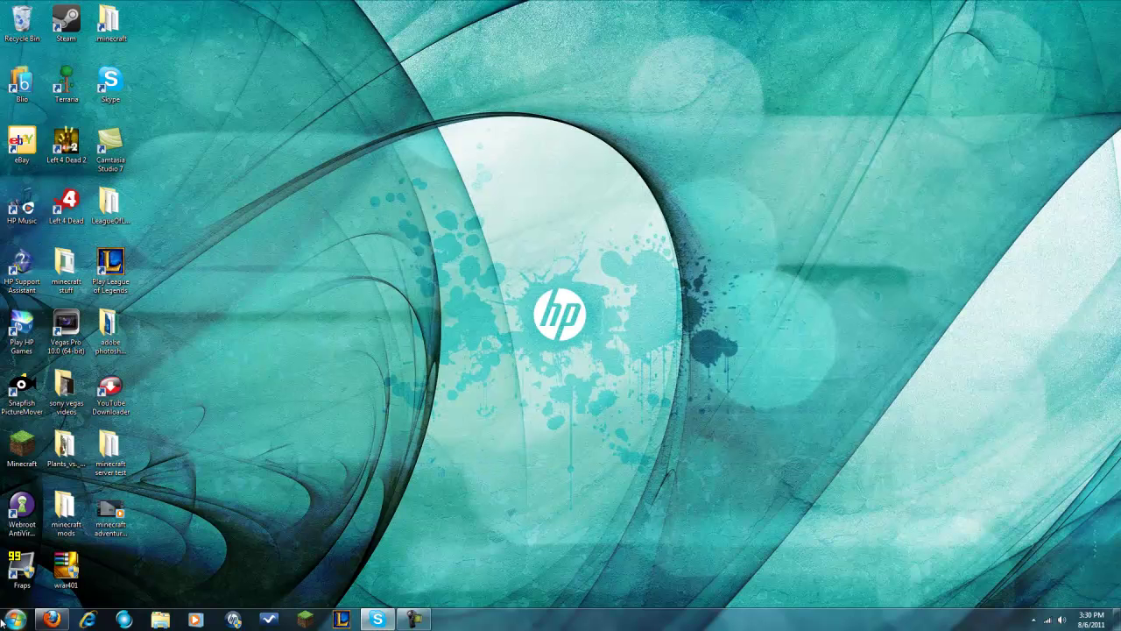
key(super)
text(s)
key(BackSpace)
text(%appdata%)
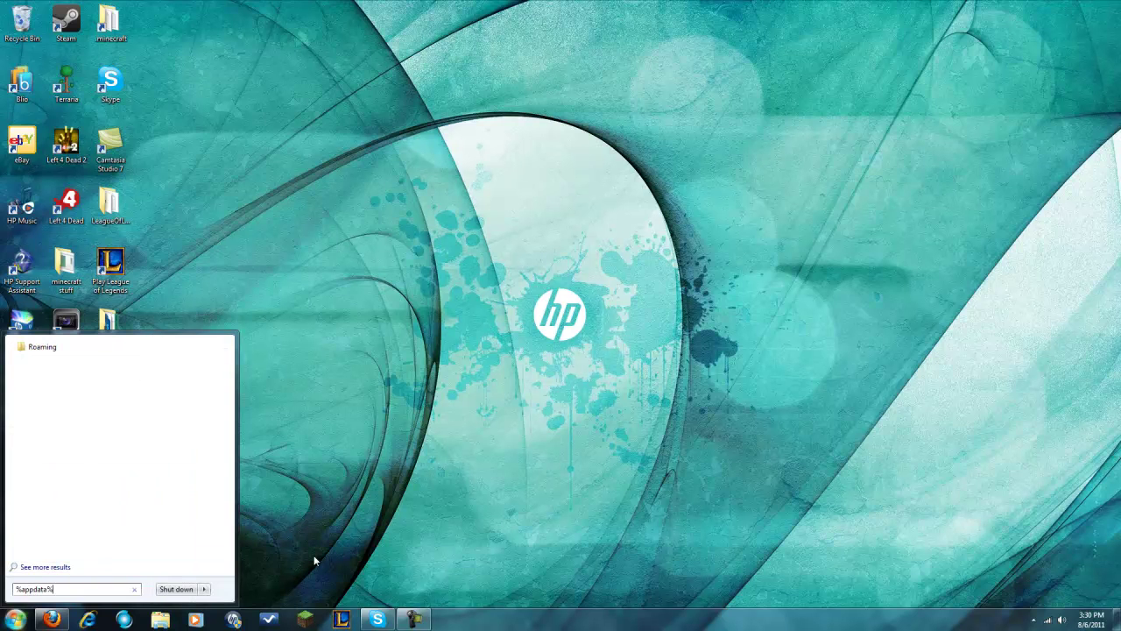
key(Return)
Open minecraft.jar from .minecraft > bin as an archive in WinRAR.
double_click(562, 178)
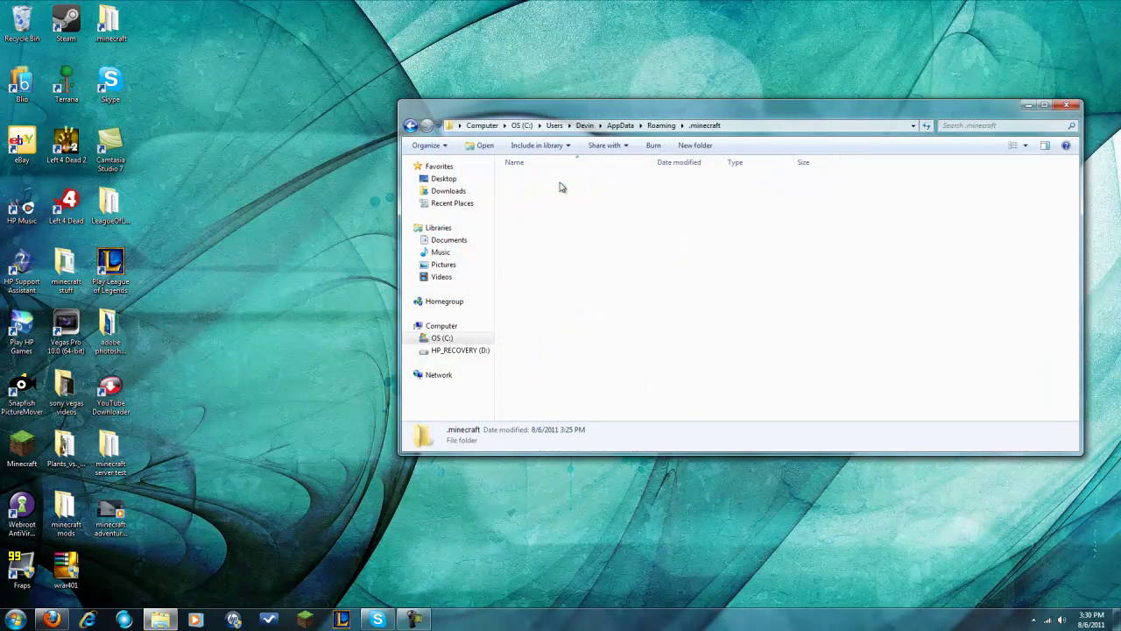
double_click(547, 180)
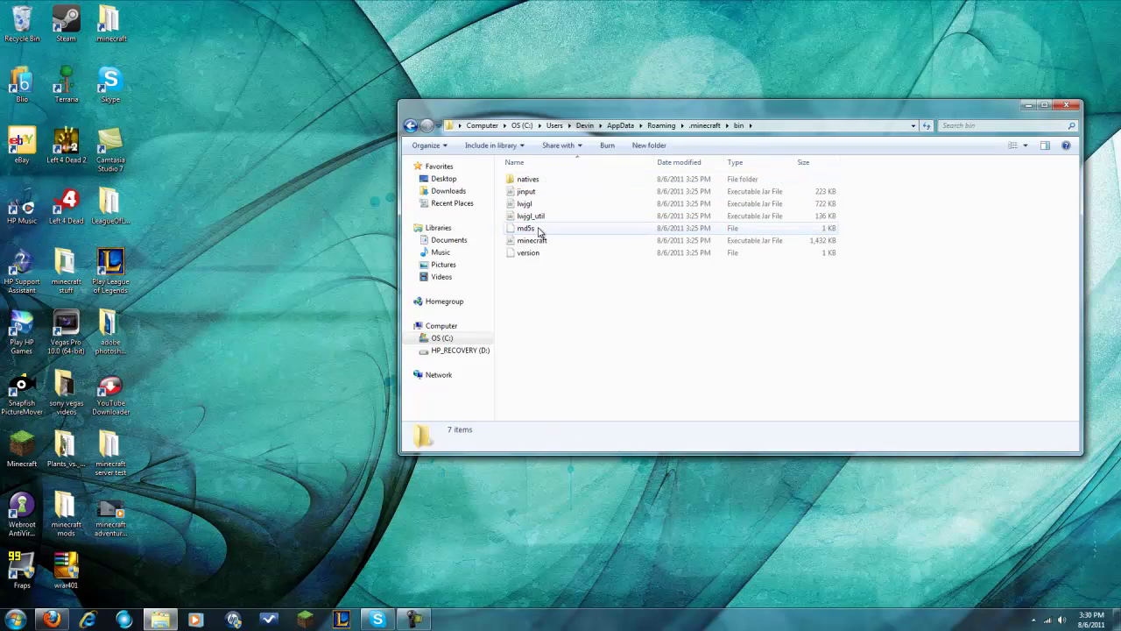
right_click(532, 240)
mouse_move(622, 282)
click(703, 288)
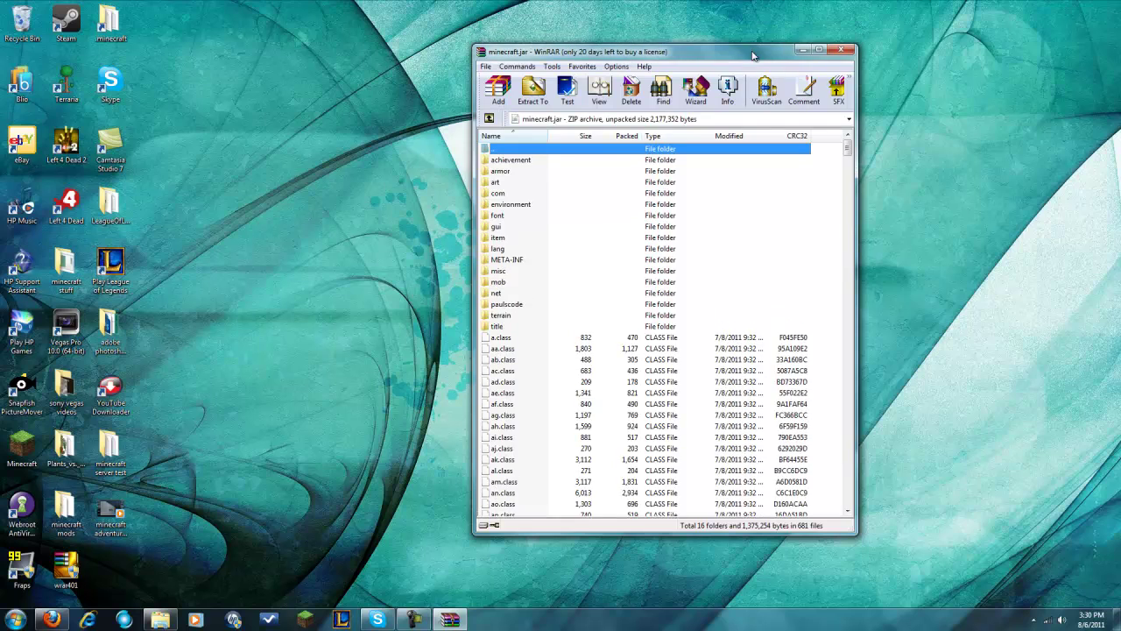
Dock WinRAR at the right edge and delete META-INF, leaving 15 folders.
drag(742, 55, 1013, 23)
double_click(1007, 12)
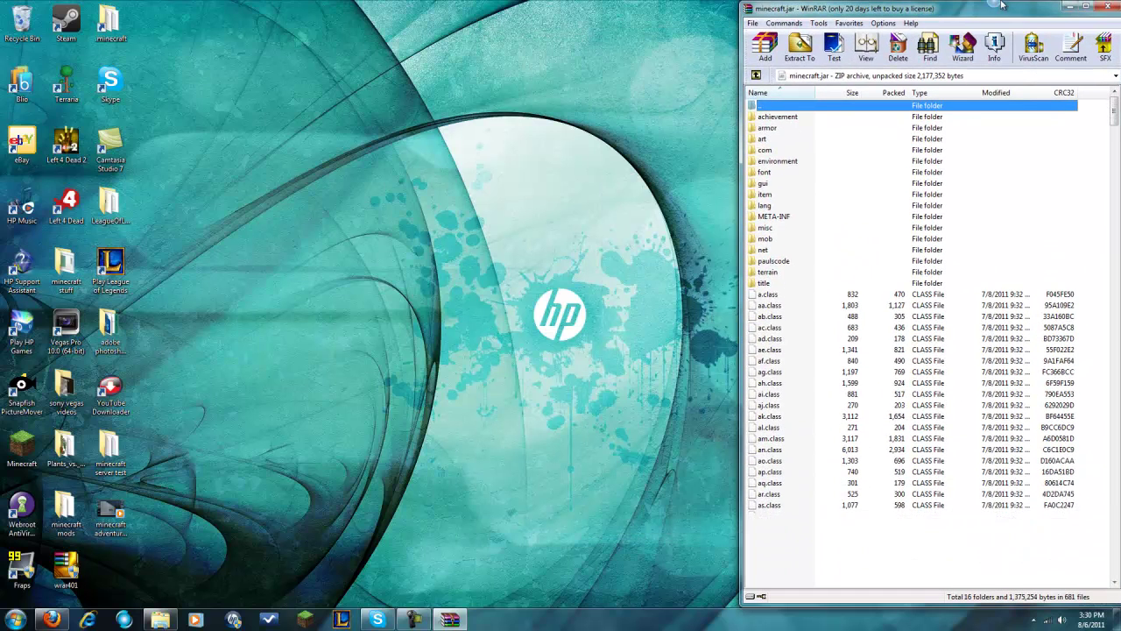
click(793, 217)
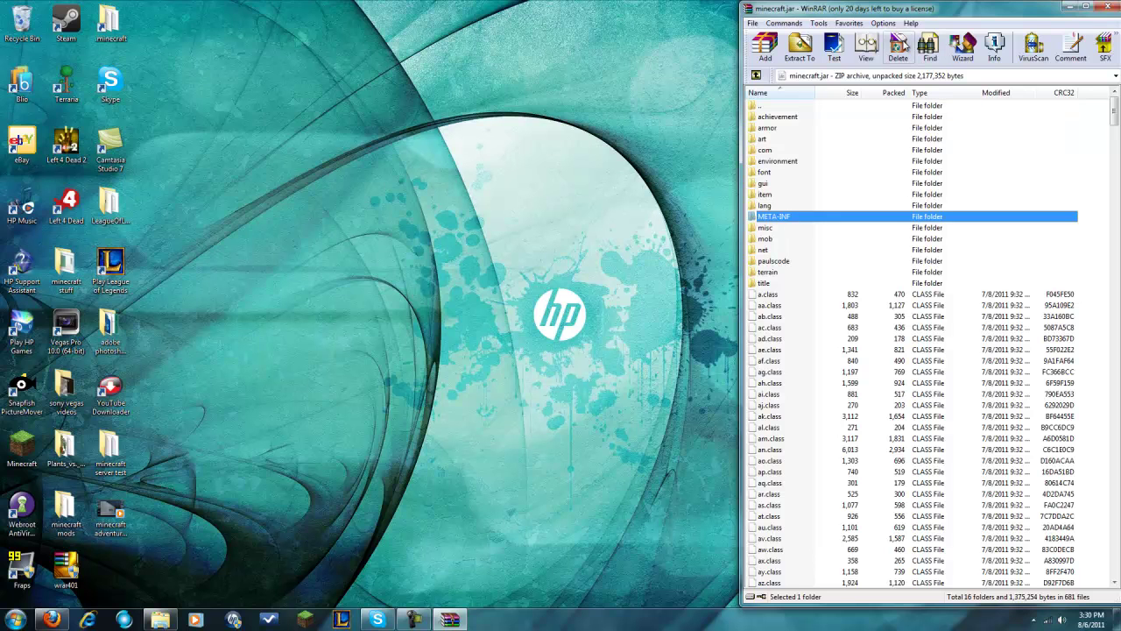
click(903, 44)
click(577, 348)
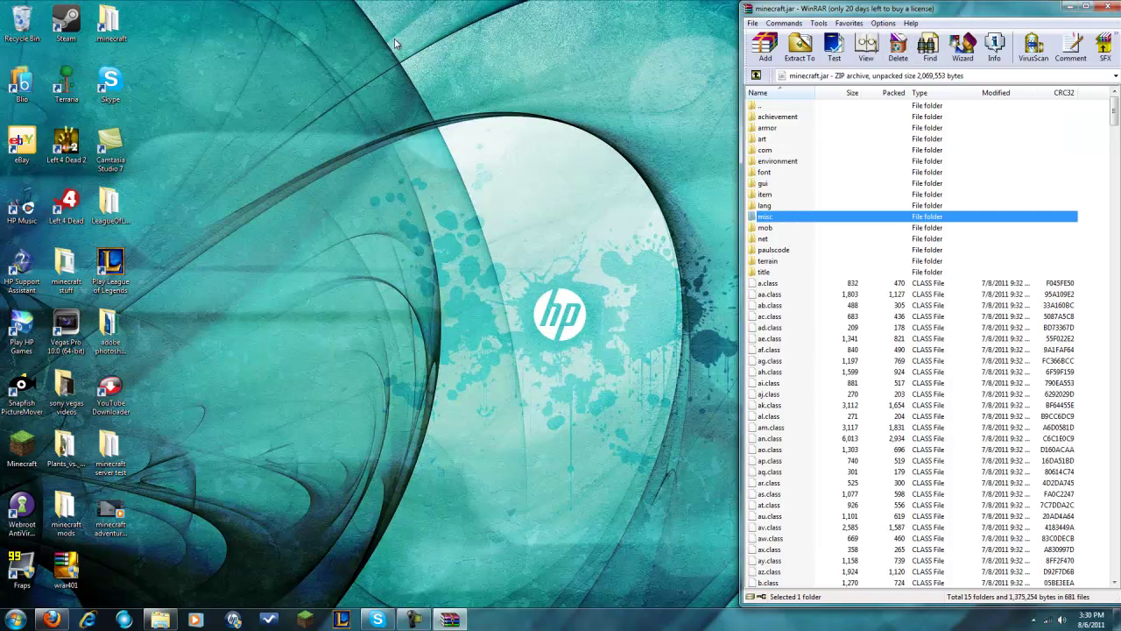